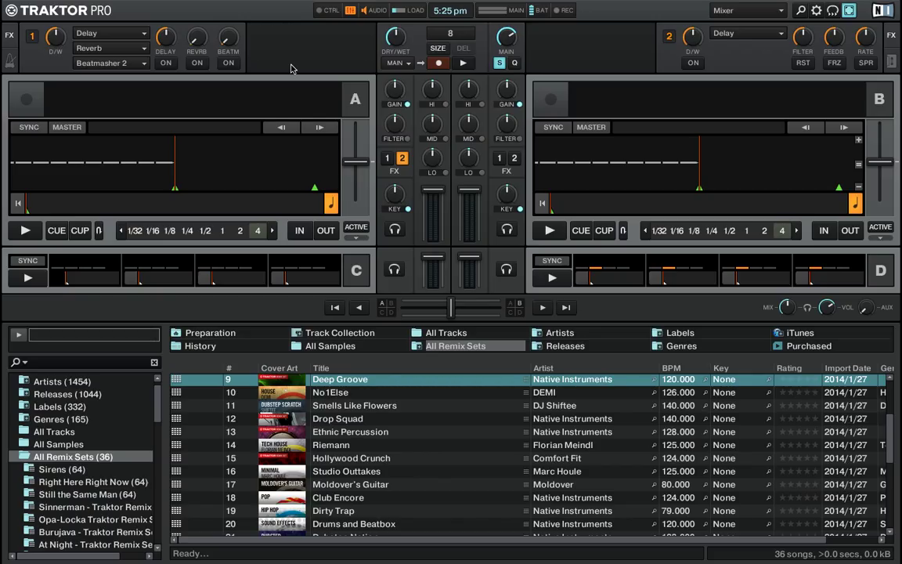
- Expand remix decks C and D from Micro to full headers with position and tempo readouts
{"action": "mouse_move", "coordinate": [188, 253]}
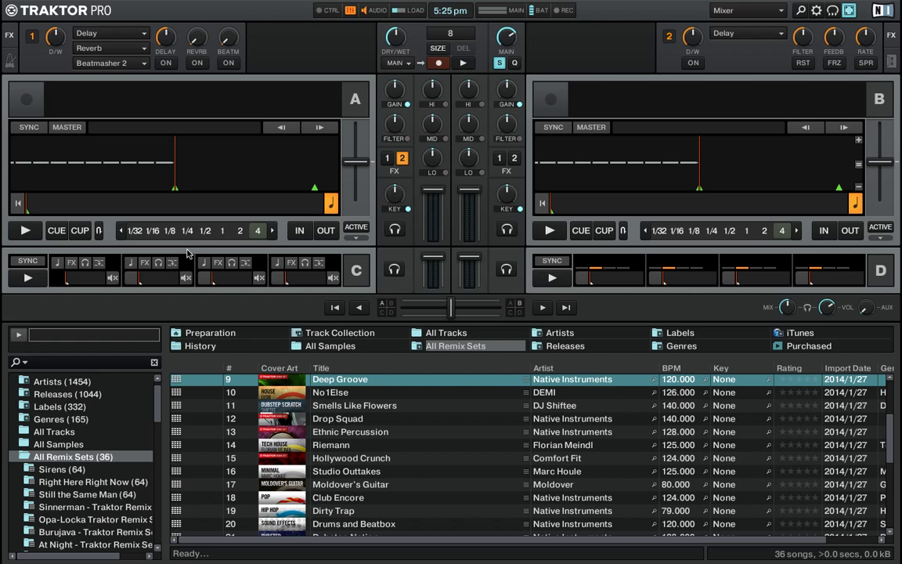
{"action": "mouse_move", "coordinate": [214, 183]}
{"action": "left_click", "coordinate": [139, 252]}
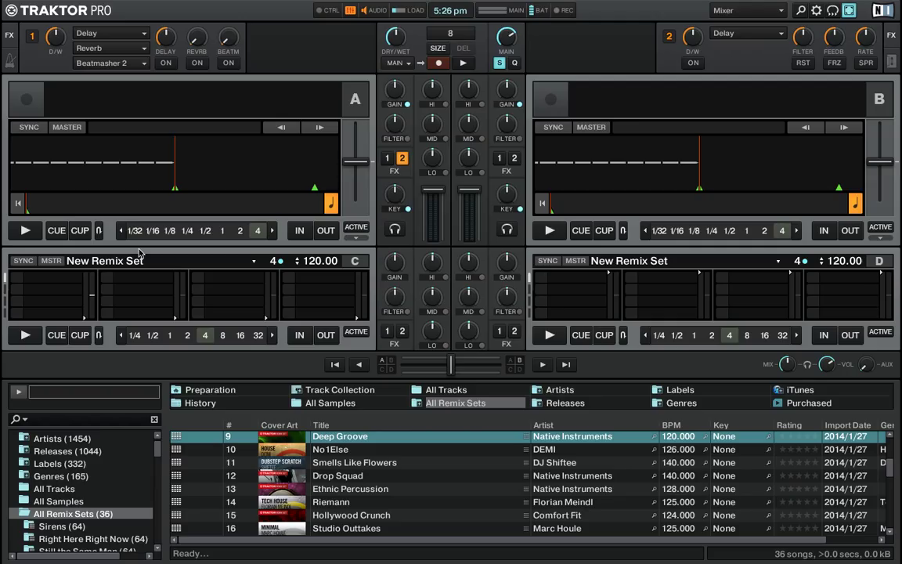
{"action": "left_click", "coordinate": [140, 252]}
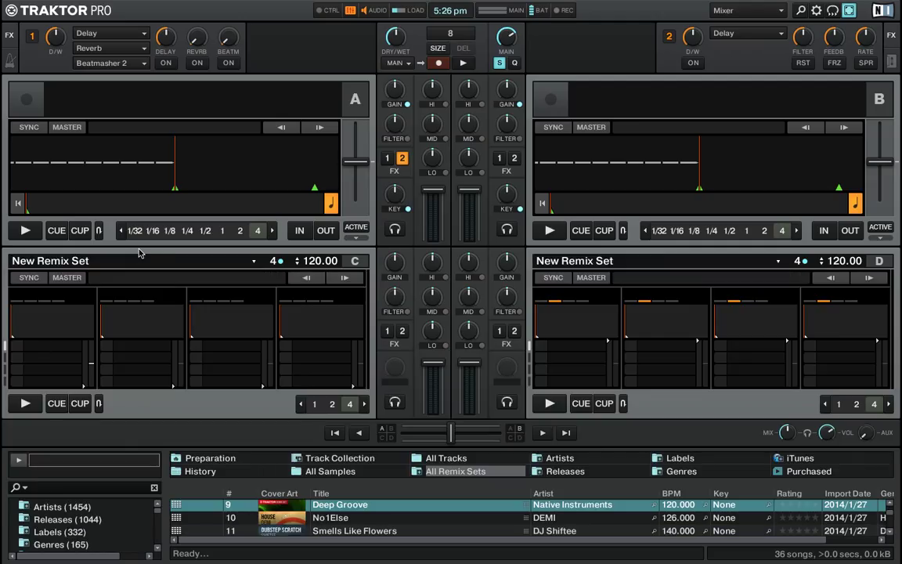
{"action": "left_click", "coordinate": [139, 252]}
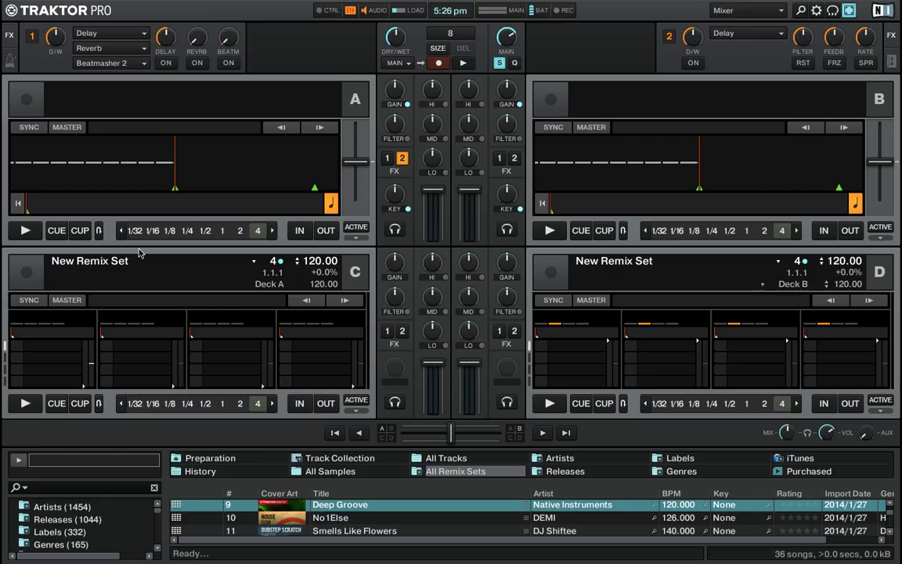
- Show the sample-cell edit panels beneath remix decks C and D
{"action": "left_click", "coordinate": [139, 252]}
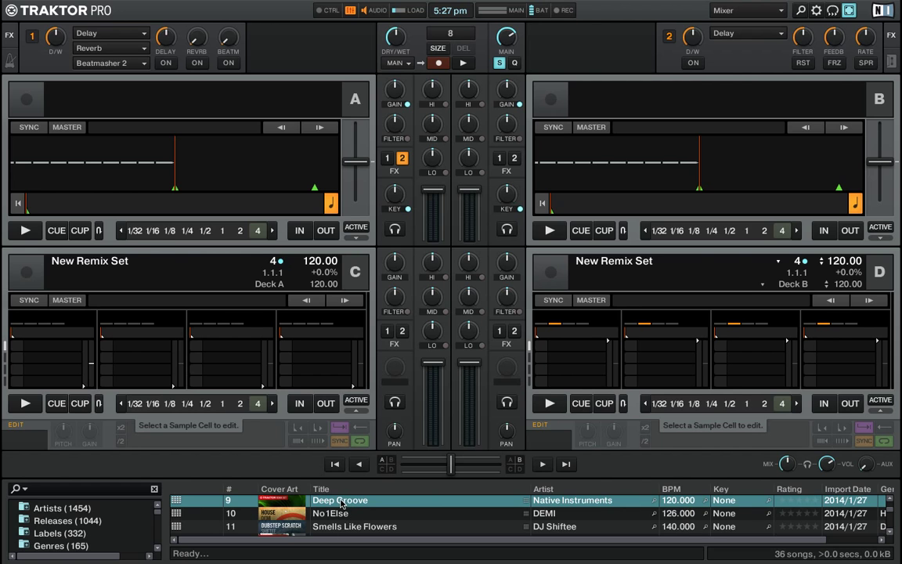
- Load the Deep Groove remix set from the All Remix Sets list onto Deck C
{"action": "left_click_drag", "start_coordinate": [340, 503], "coordinate": [165, 282]}
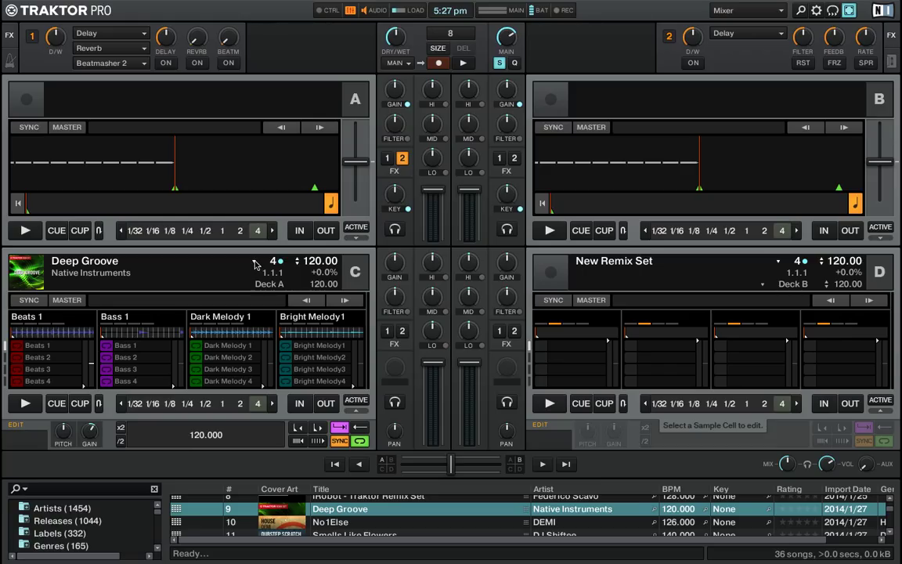
{"action": "left_click", "coordinate": [255, 265]}
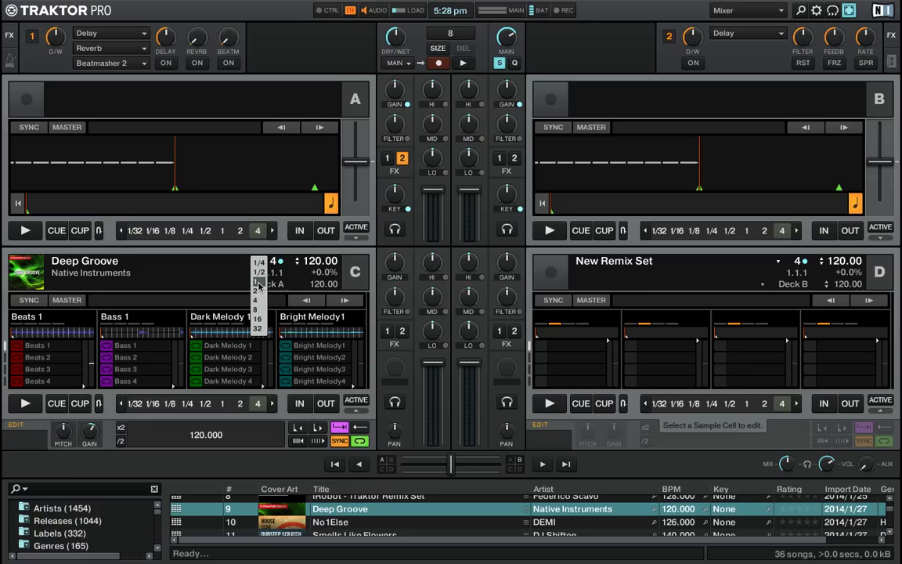
- Set Deck C's quantize to 4 and start the Beats 1 sample cell playing
{"action": "left_click", "coordinate": [259, 282]}
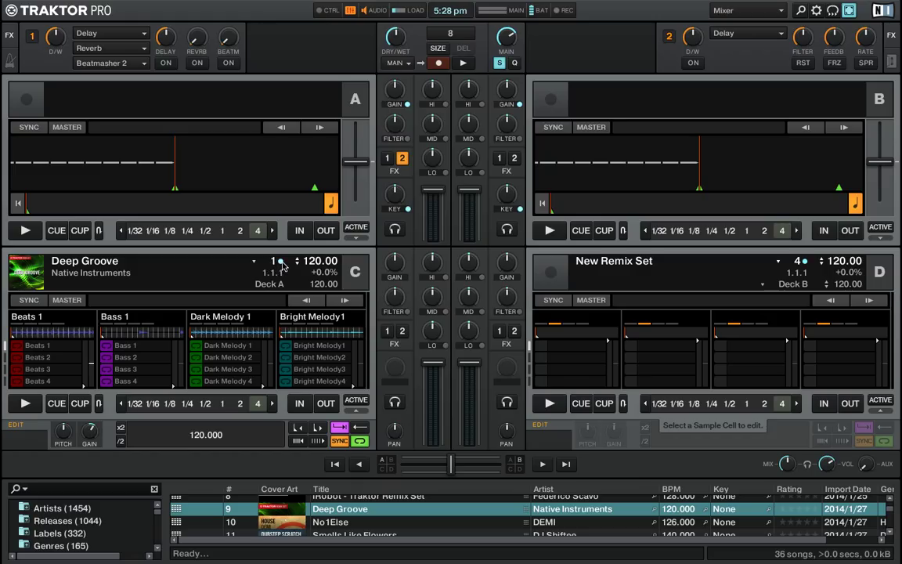
{"action": "left_click", "coordinate": [281, 264]}
{"action": "left_click", "coordinate": [254, 261]}
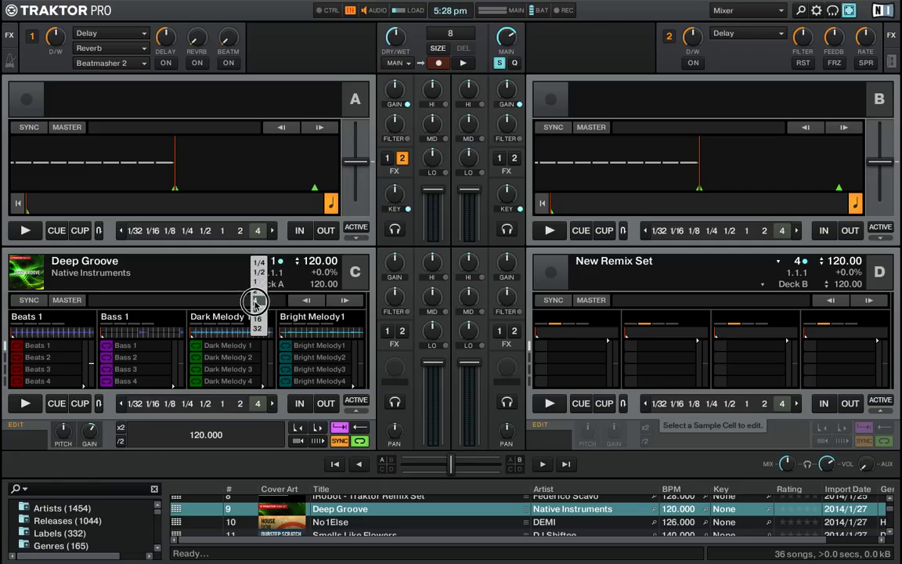
{"action": "left_click", "coordinate": [255, 299]}
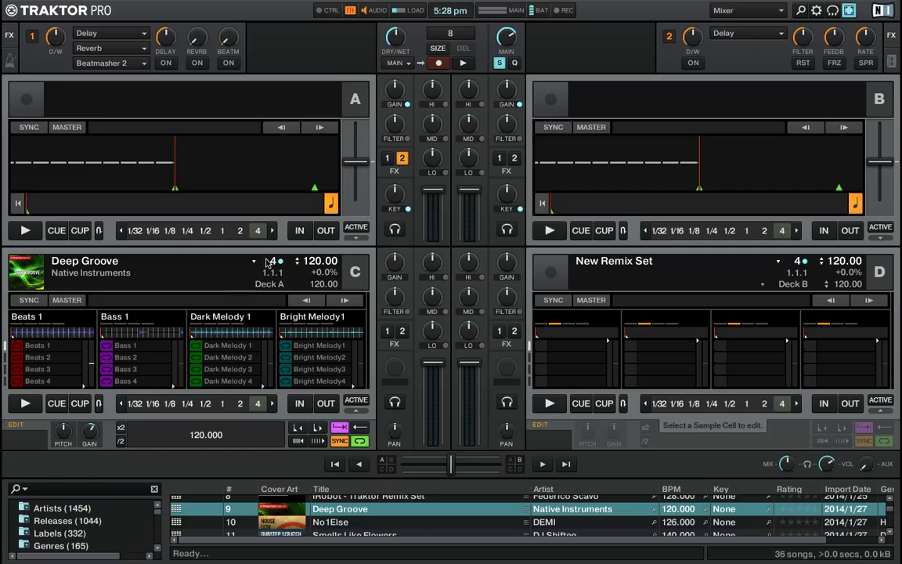
{"action": "left_click", "coordinate": [17, 349]}
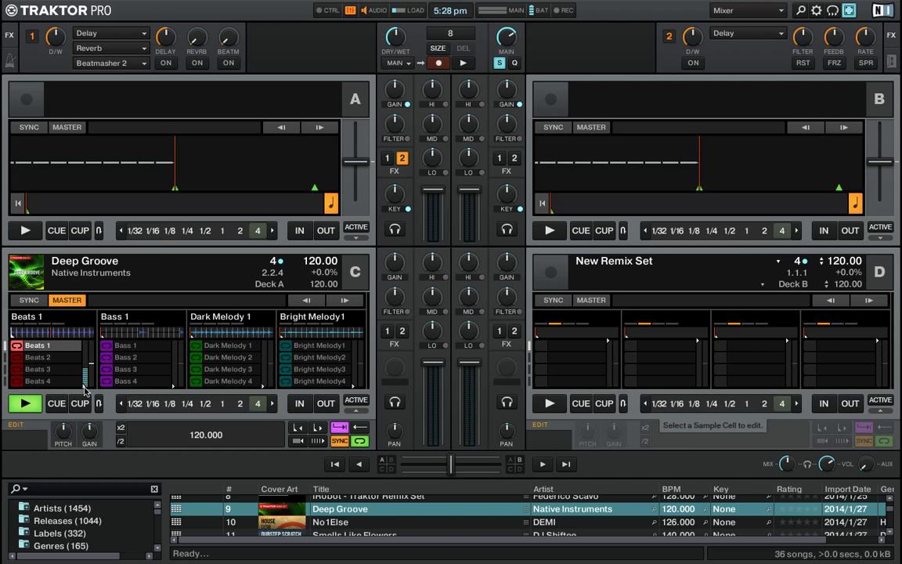
- Adjust the Beats slot volume and step it through Beats 1, 2 and 3 to Beats 4
{"action": "left_click_drag", "start_coordinate": [84, 383], "coordinate": [84, 345]}
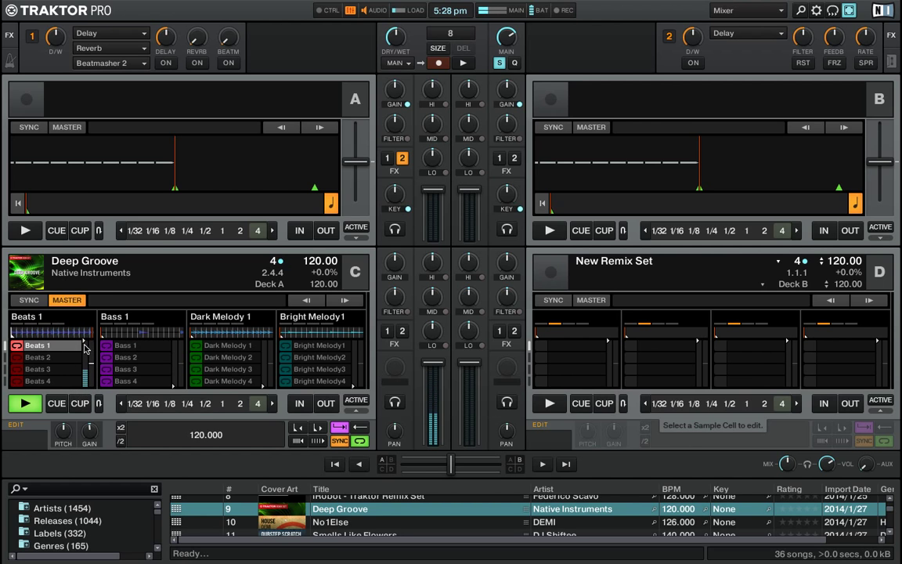
{"action": "left_click", "coordinate": [65, 350]}
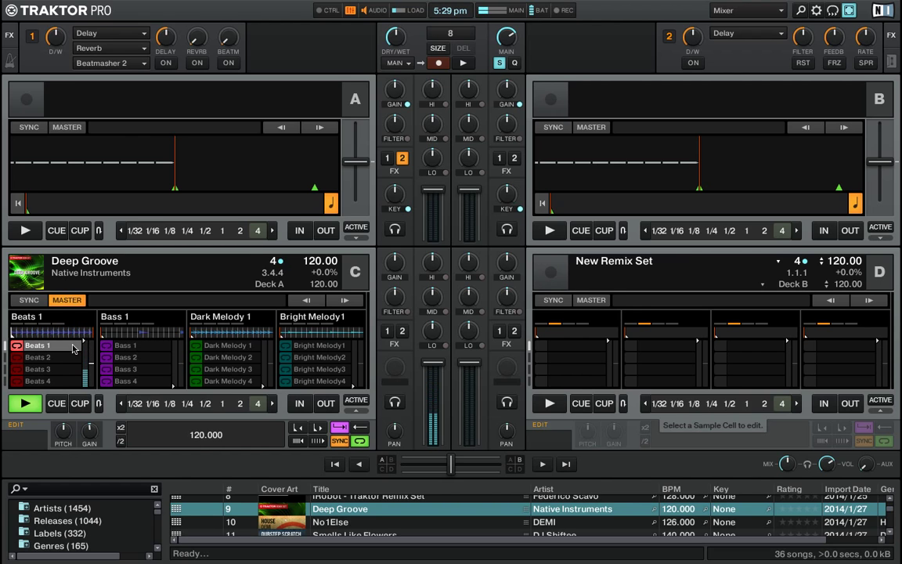
{"action": "left_click", "coordinate": [20, 359]}
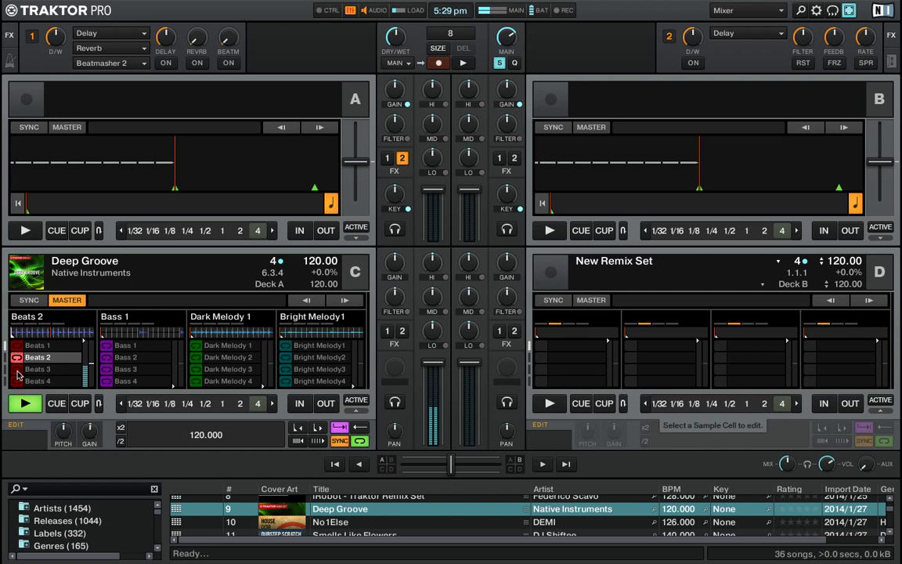
{"action": "left_click", "coordinate": [17, 373]}
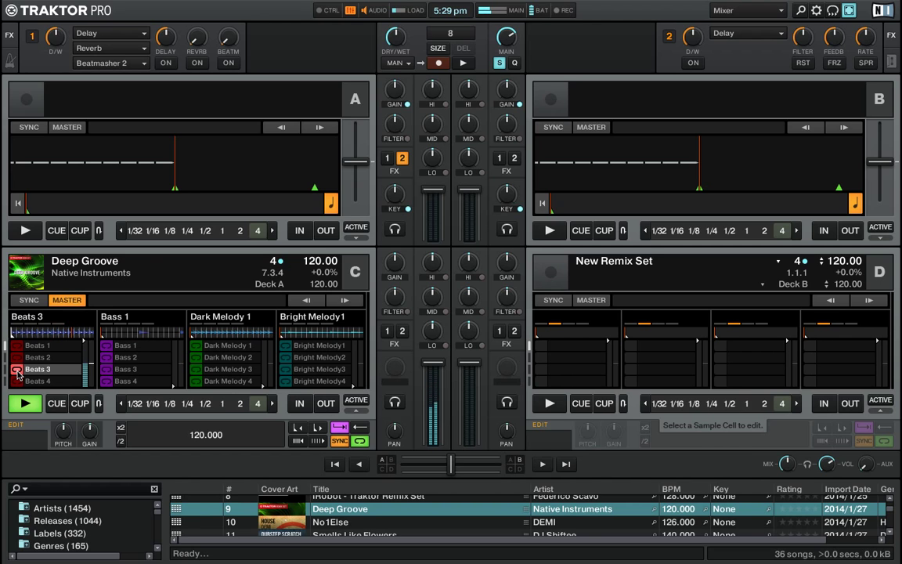
{"action": "left_click", "coordinate": [17, 381]}
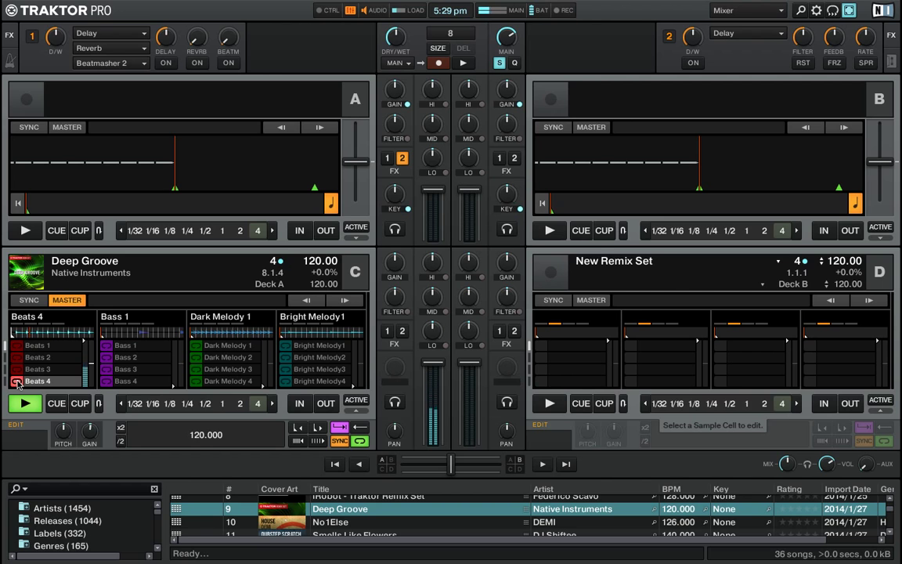
- Set Deck C's quantize to 1 and toggle the Beats slot between Beats 3 and 4
{"action": "left_click", "coordinate": [255, 262]}
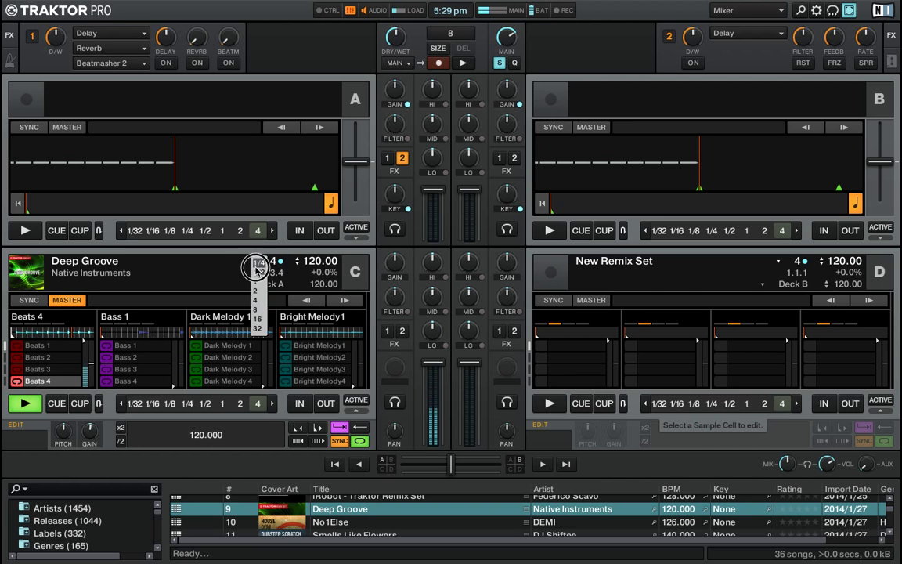
{"action": "left_click", "coordinate": [249, 258]}
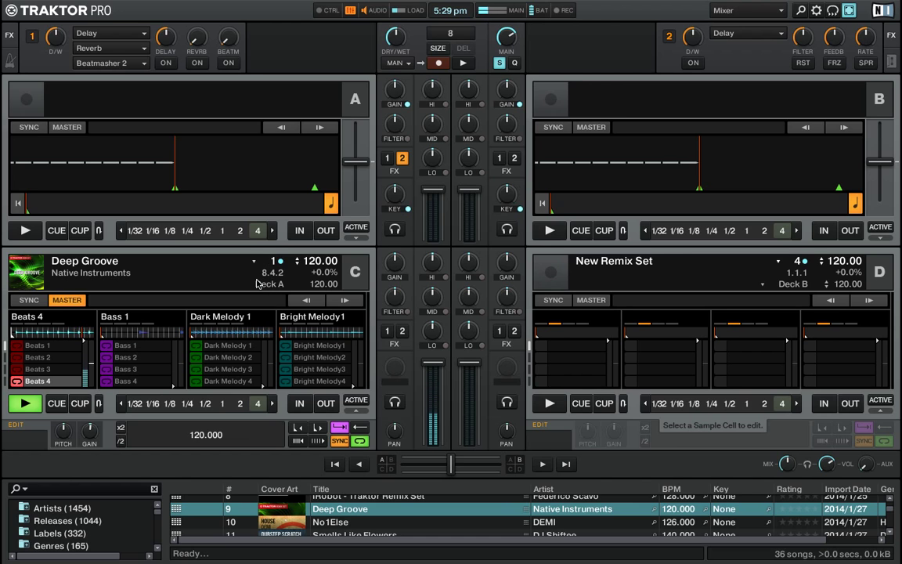
{"action": "left_click", "coordinate": [20, 370]}
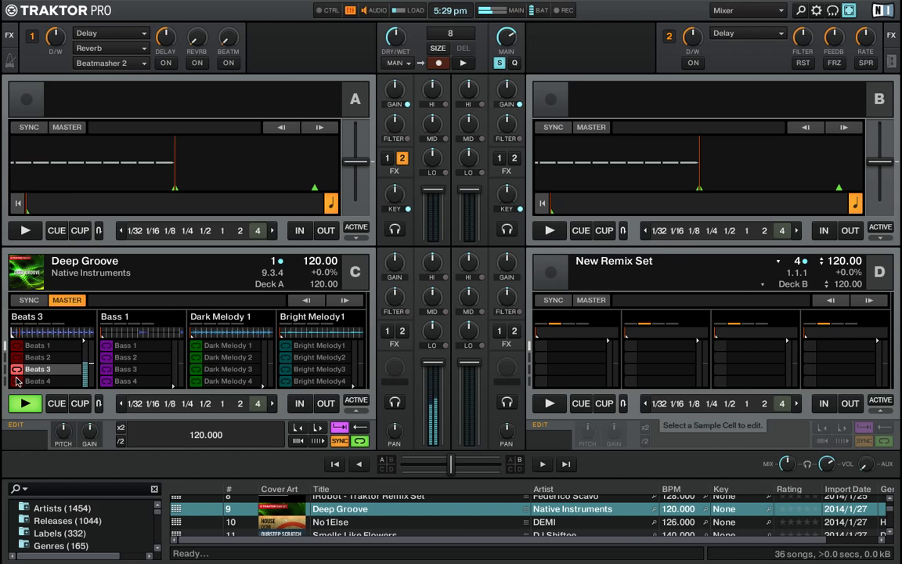
{"action": "left_click", "coordinate": [16, 383]}
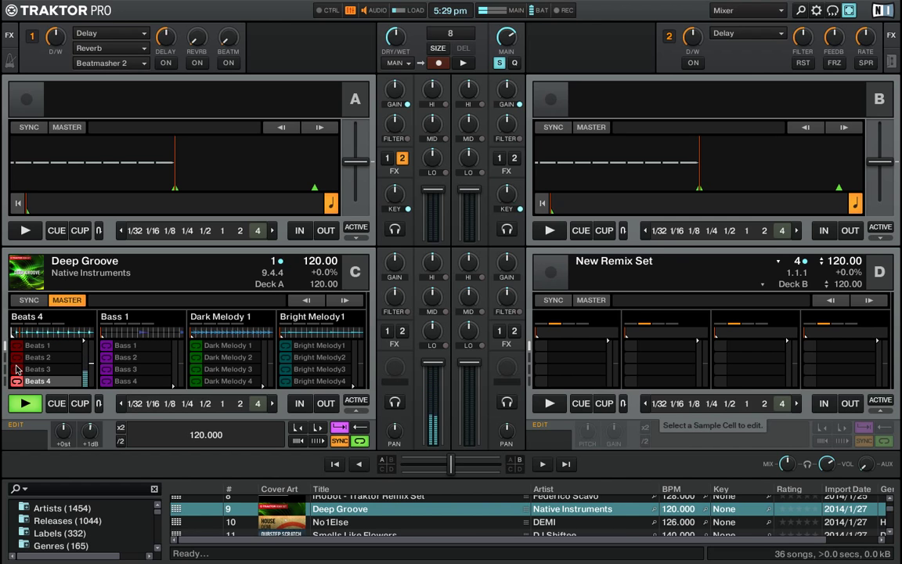
{"action": "left_click", "coordinate": [17, 370]}
{"action": "left_click", "coordinate": [16, 380]}
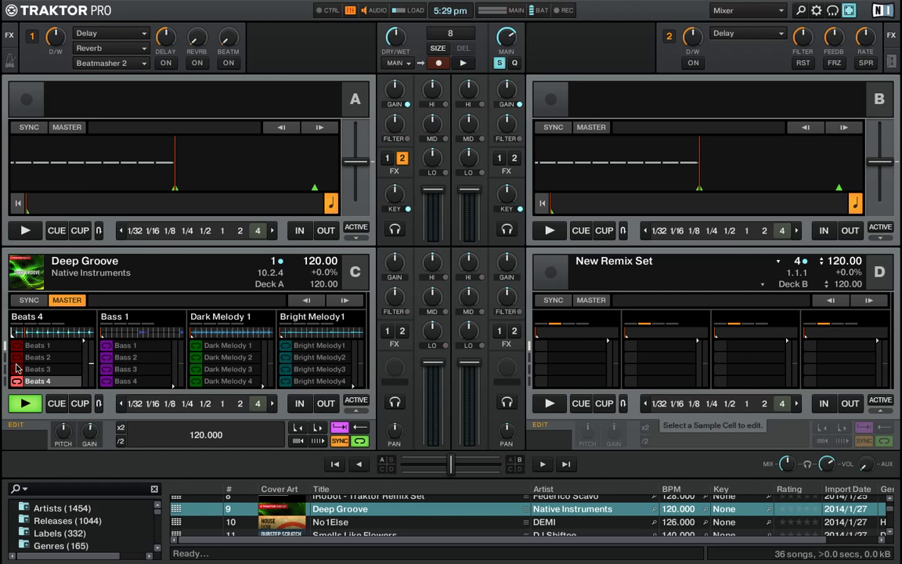
- Switch the Beats slot among Beats 2, 3 and 1, ending on Beats 2
{"action": "left_click", "coordinate": [16, 357]}
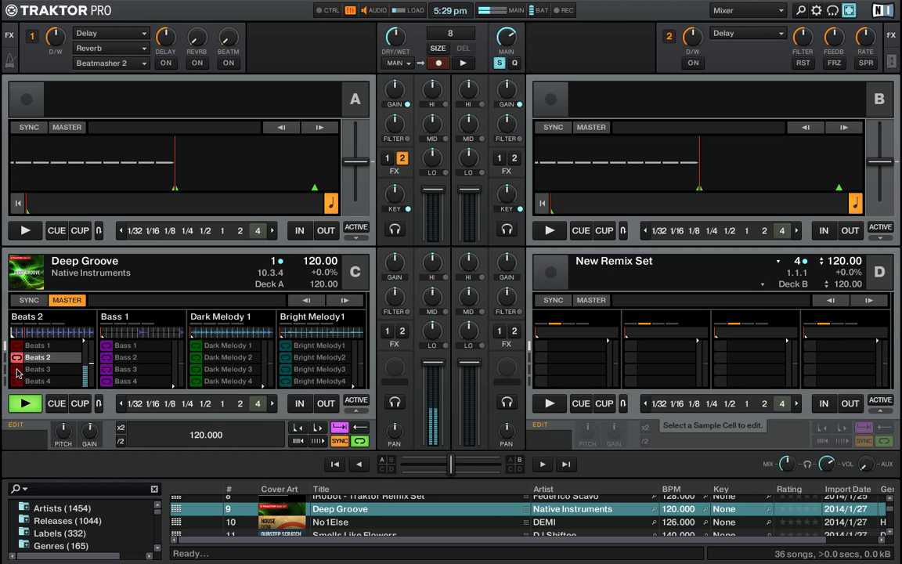
{"action": "left_click", "coordinate": [18, 370]}
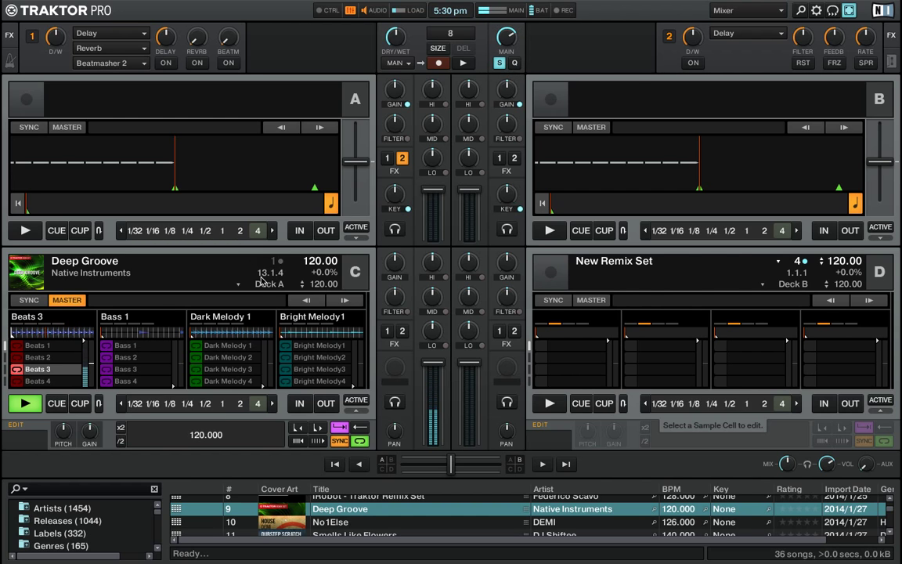
{"action": "left_click", "coordinate": [17, 358]}
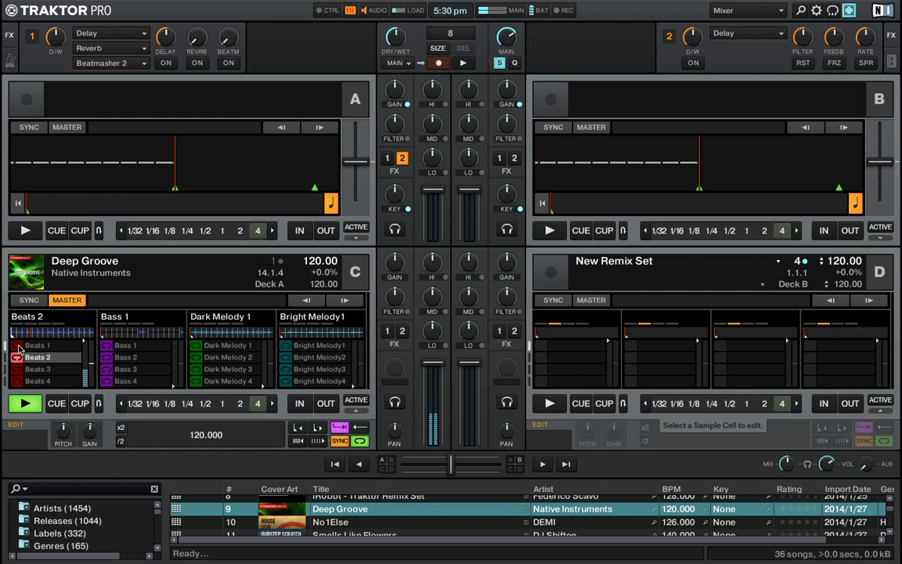
{"action": "left_click", "coordinate": [17, 346]}
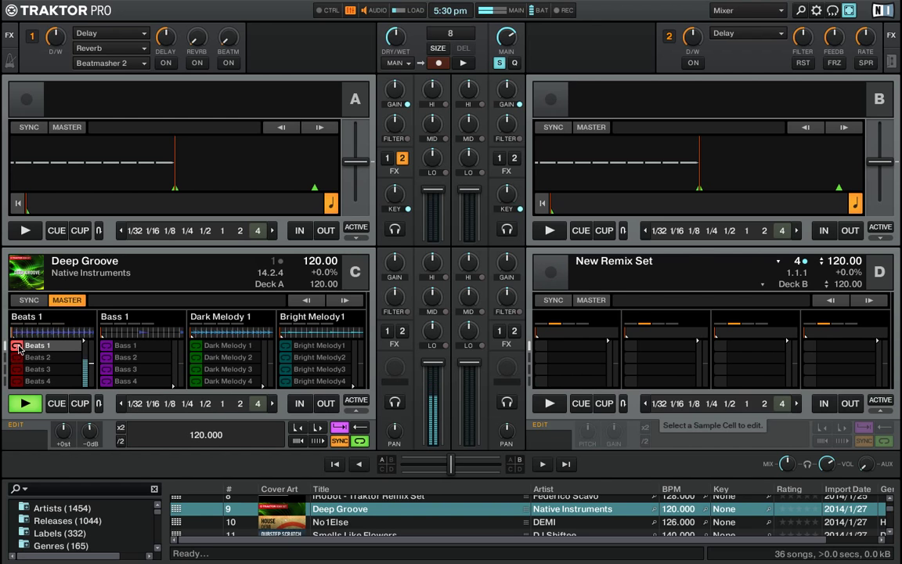
{"action": "left_click", "coordinate": [17, 357]}
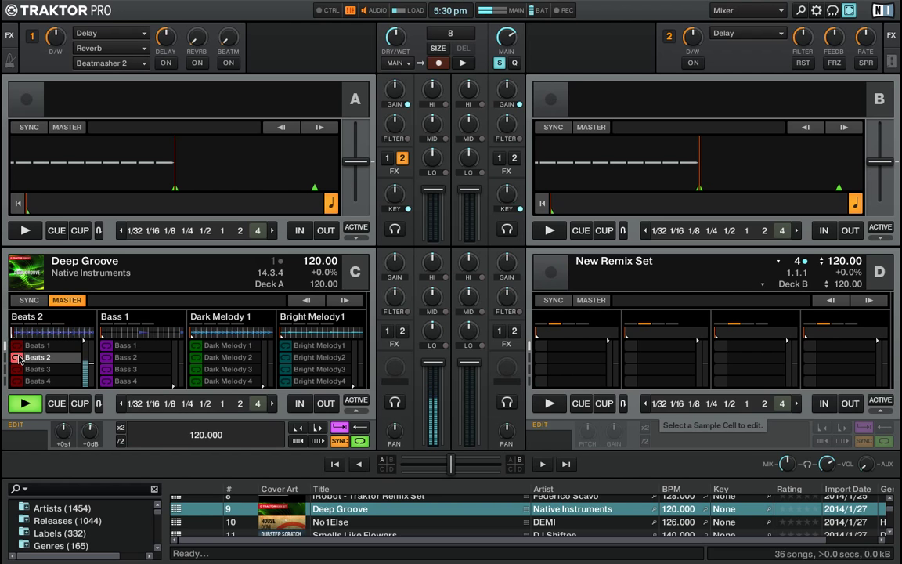
- Stop Deck C's playback and trigger the Beats 1 sample cell
{"action": "left_click", "coordinate": [22, 412]}
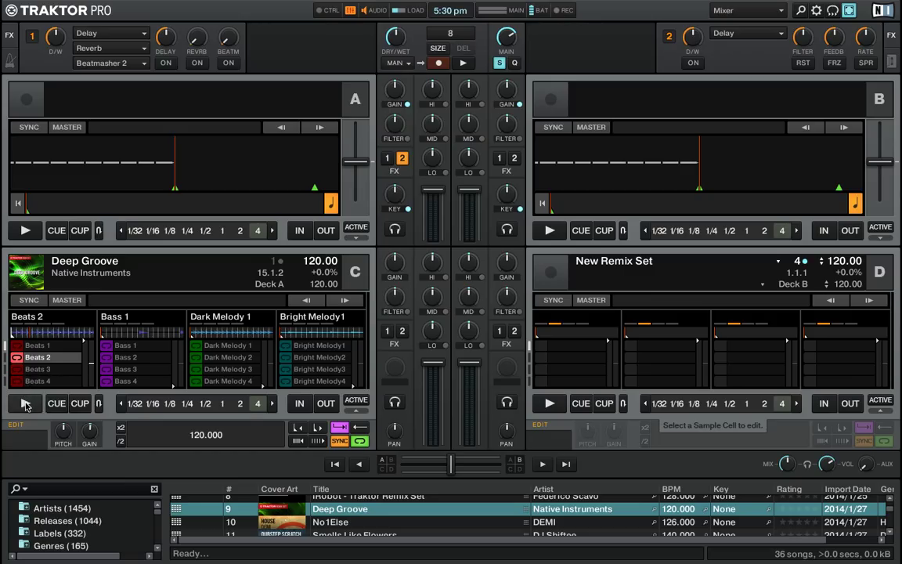
{"action": "left_click", "coordinate": [44, 346]}
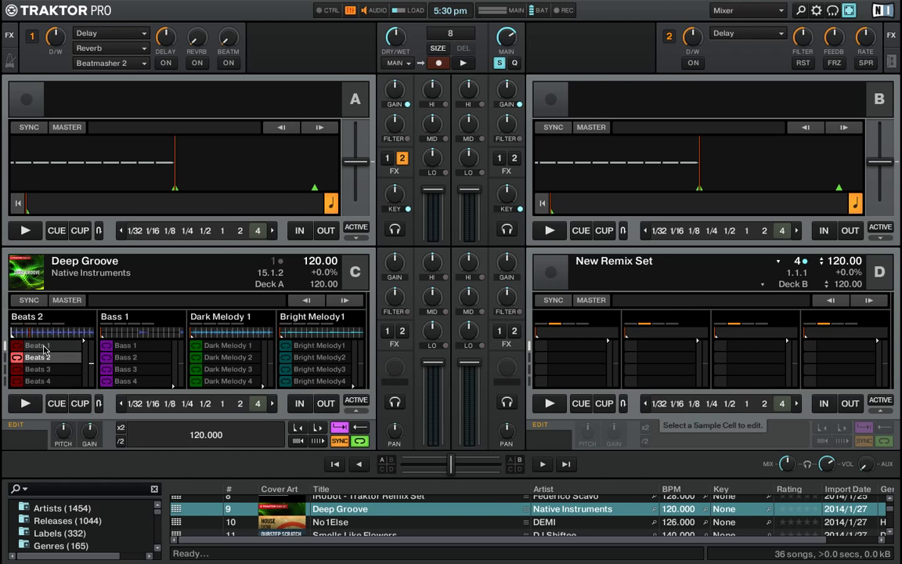
{"action": "mouse_move", "coordinate": [157, 329]}
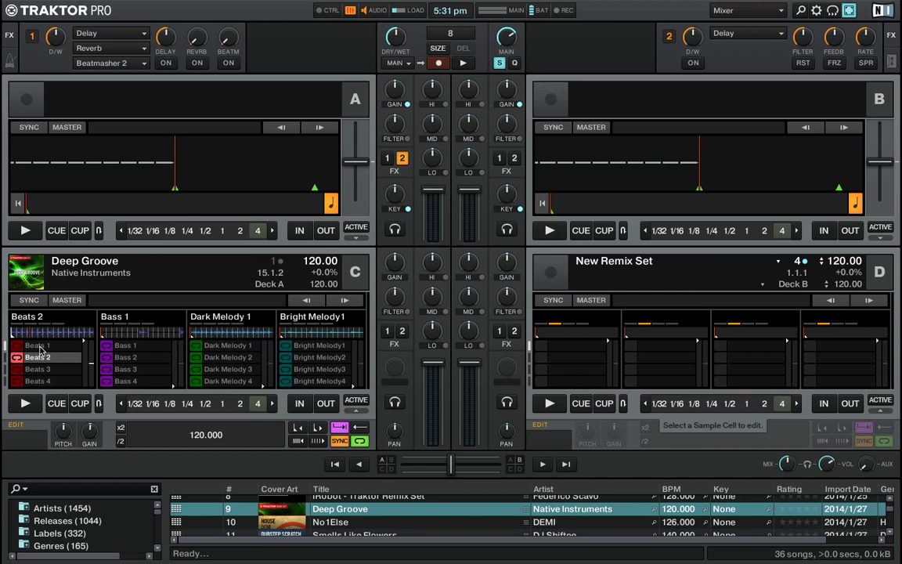
{"action": "mouse_move", "coordinate": [53, 340]}
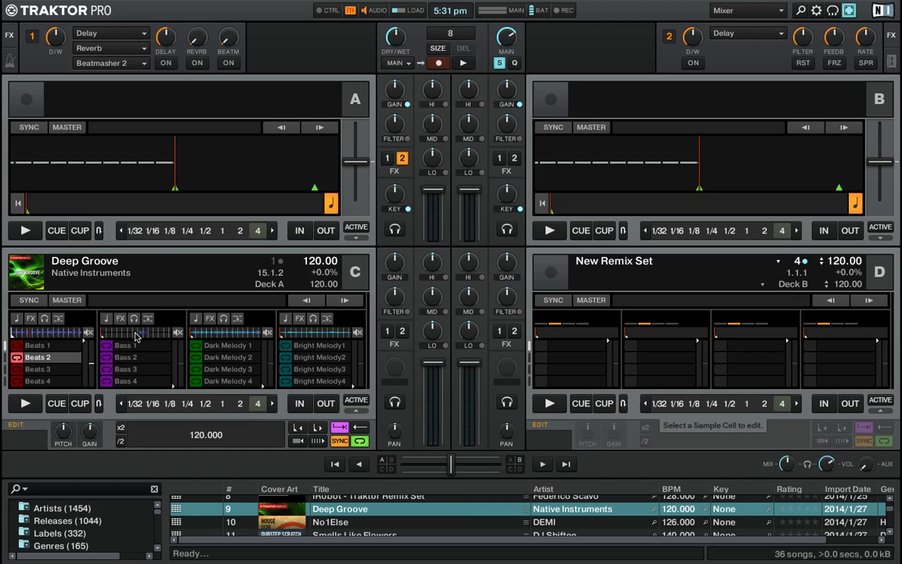
- Restart Deck C and toggle the Beats slot between Beats 2 and Beats 1, ending on Beats 1
{"action": "left_click", "coordinate": [17, 357]}
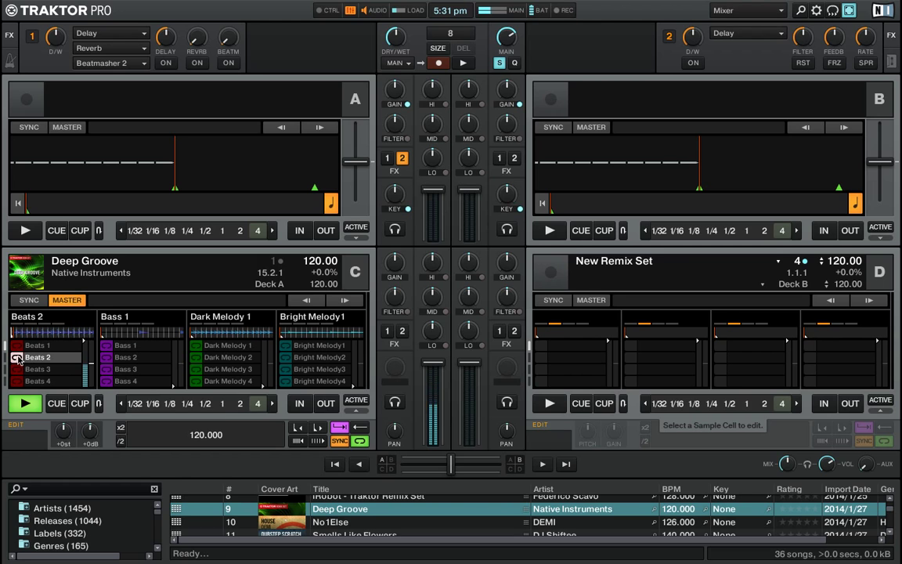
{"action": "left_click", "coordinate": [17, 344]}
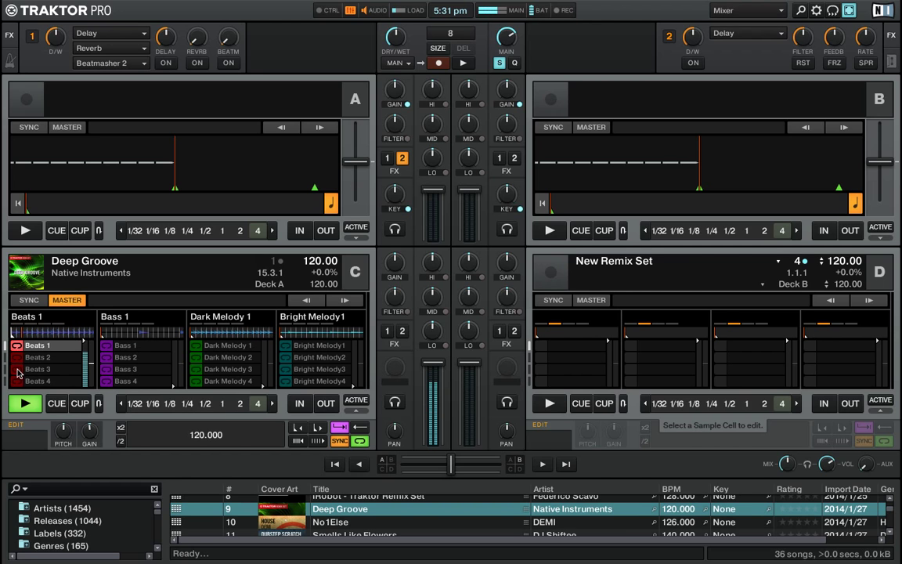
{"action": "left_click", "coordinate": [17, 358]}
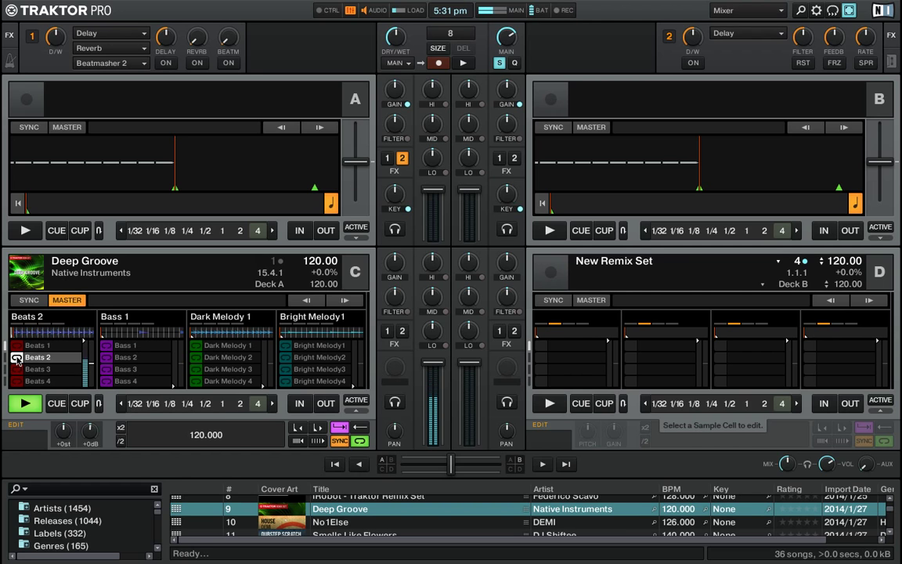
{"action": "left_click", "coordinate": [17, 345]}
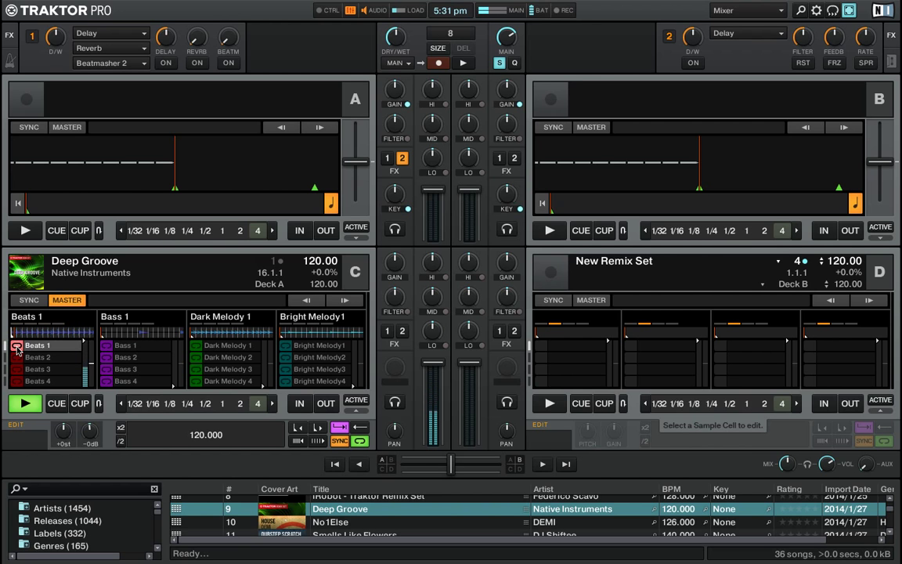
- Layer in Bass 1 and Dark Melody 1, raise Dark Melody's volume near full, then stop Deck C
{"action": "left_click", "coordinate": [122, 350]}
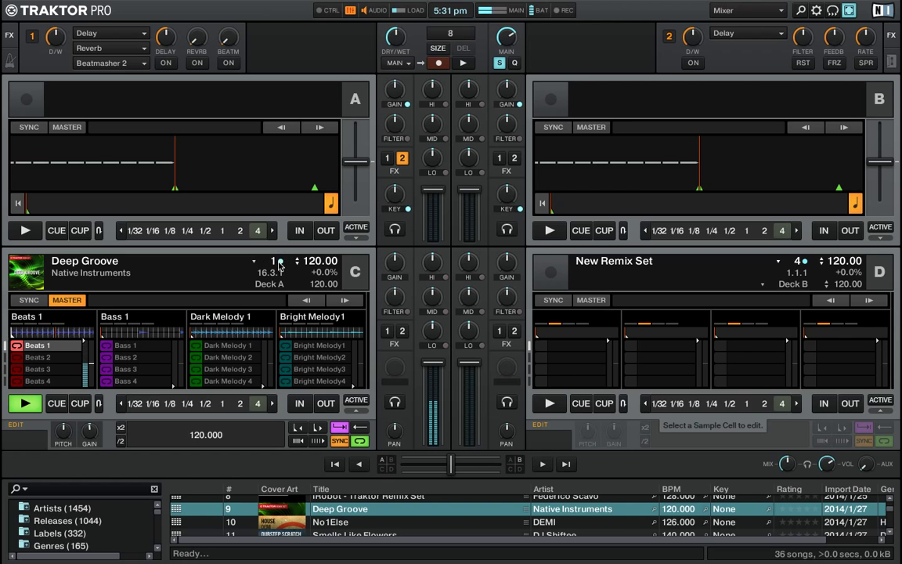
{"action": "left_click", "coordinate": [126, 349]}
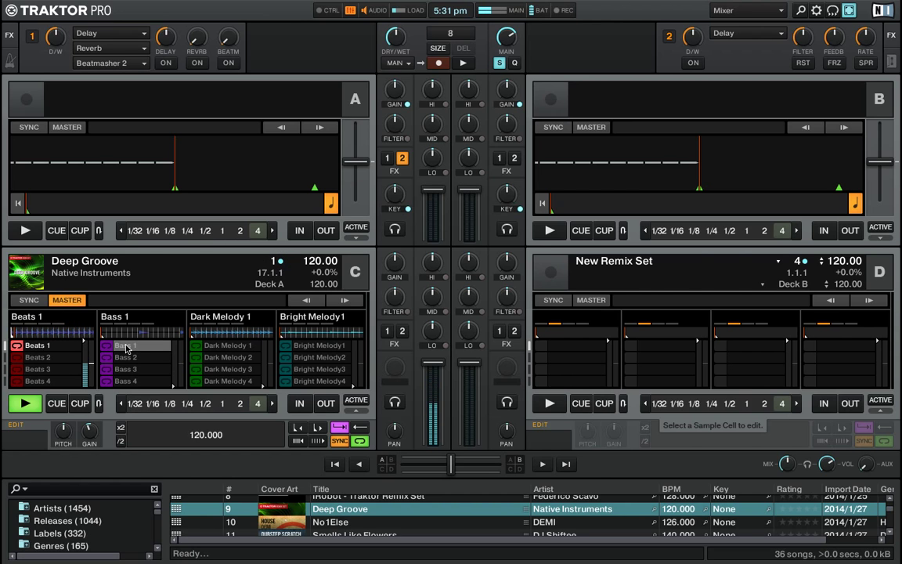
{"action": "left_click", "coordinate": [108, 349]}
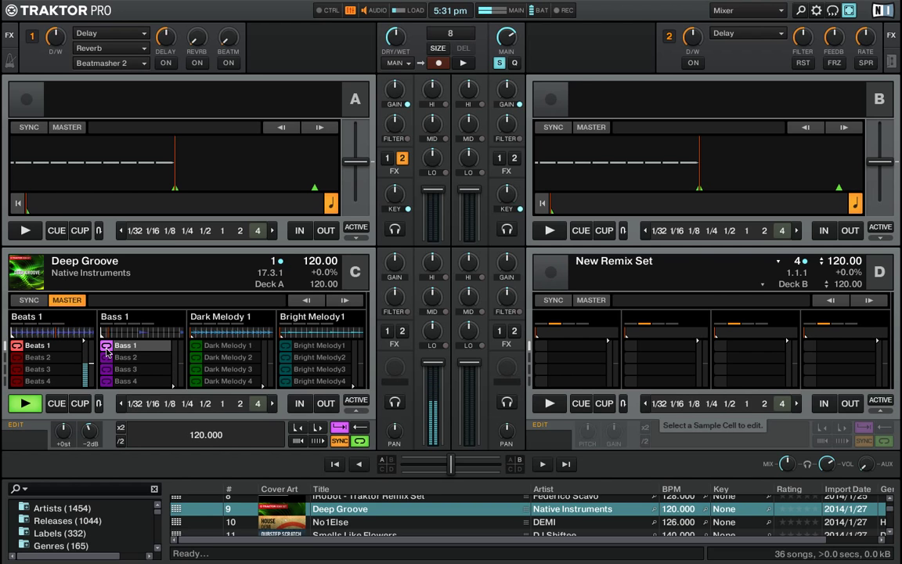
{"action": "left_click", "coordinate": [200, 346]}
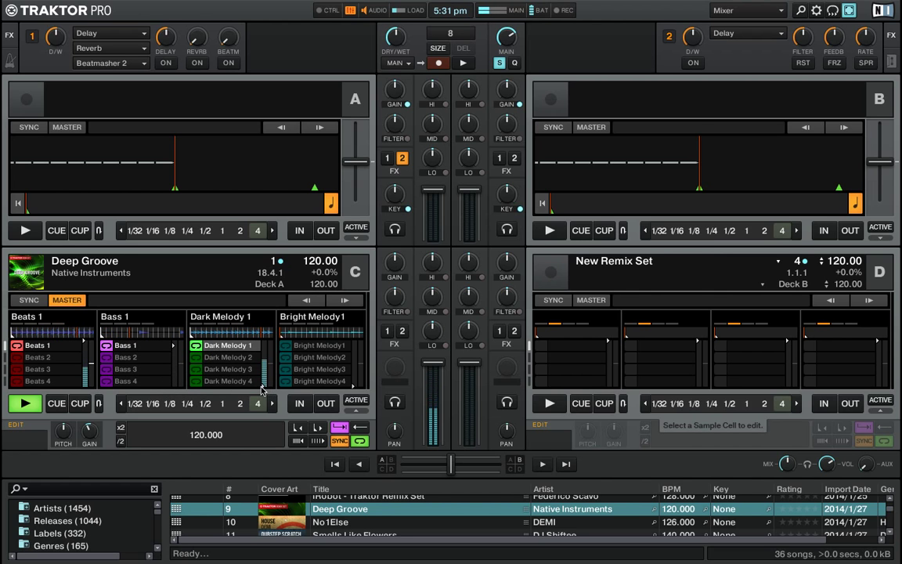
{"action": "left_click_drag", "start_coordinate": [262, 381], "coordinate": [265, 348]}
{"action": "left_click", "coordinate": [38, 400]}
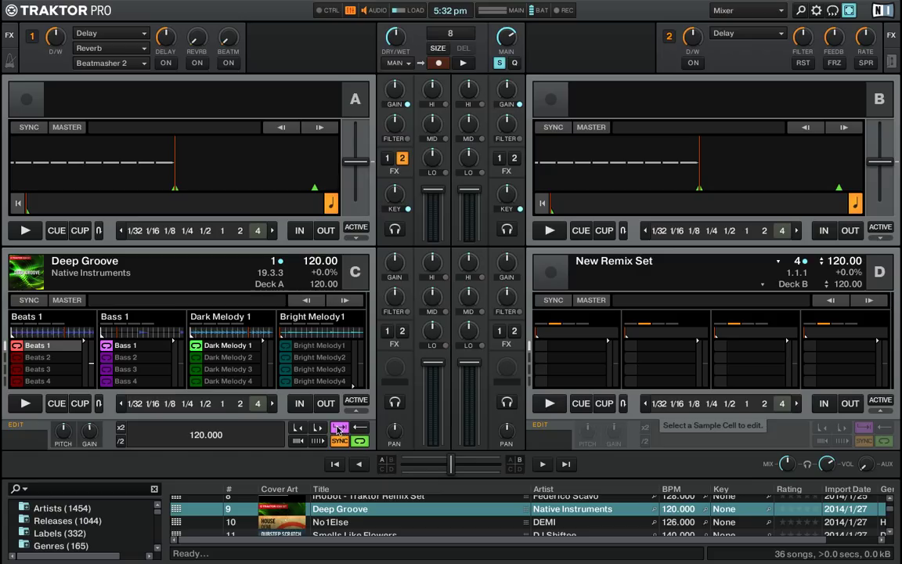
- Turn off the magenta button in Deck C's cell edit row and restart playback
{"action": "left_click", "coordinate": [339, 428]}
{"action": "left_click", "coordinate": [17, 348]}
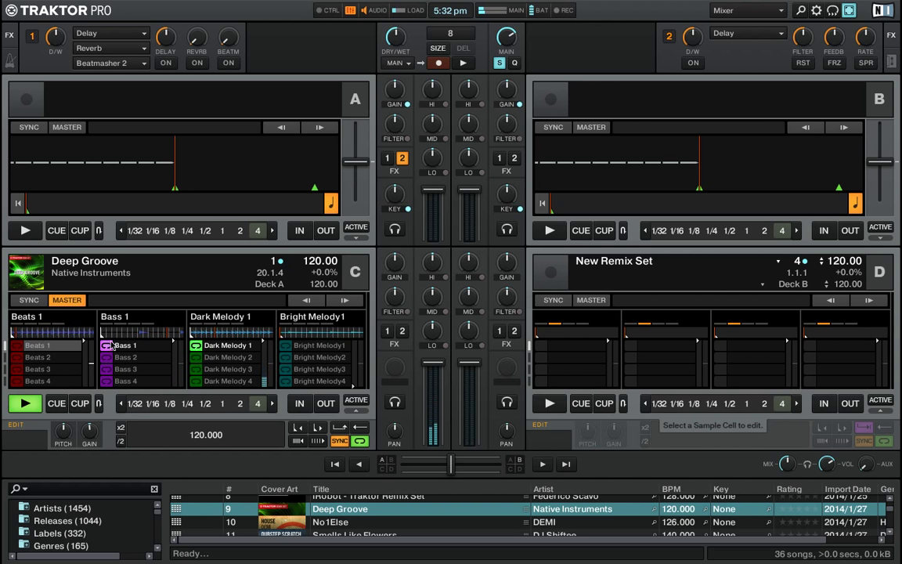
- Mute the Bass and Dark Melody slots and audition Beats 1 on and off
{"action": "mouse_move", "coordinate": [129, 333]}
{"action": "left_click", "coordinate": [177, 332]}
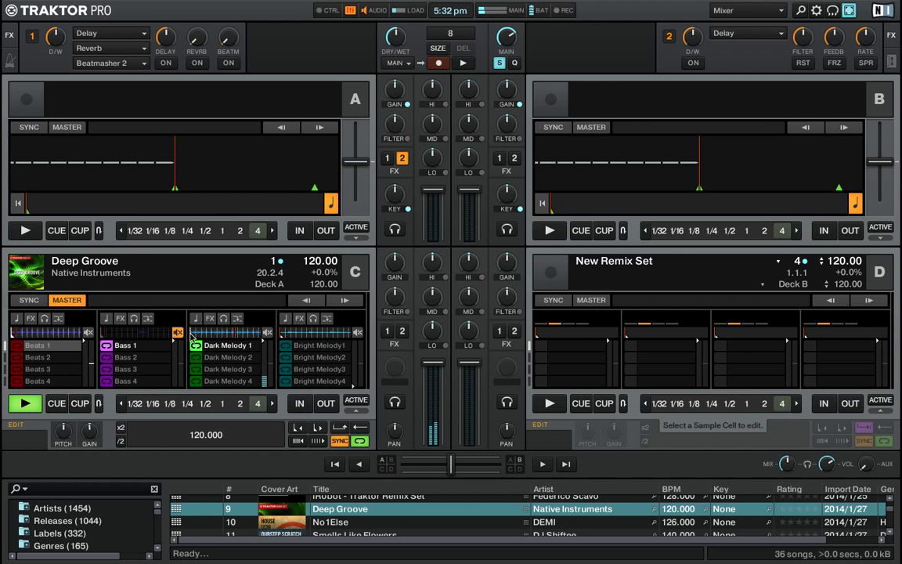
{"action": "left_click", "coordinate": [267, 332]}
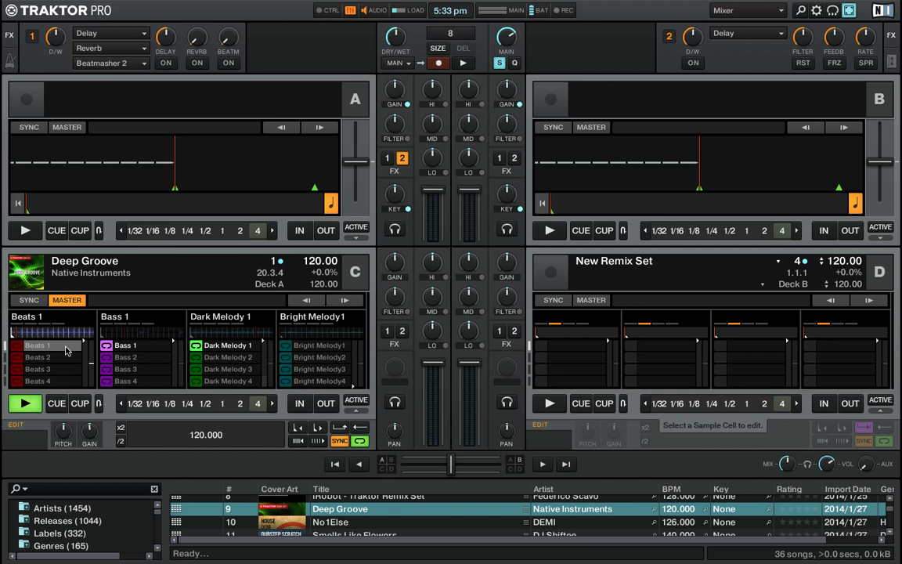
{"action": "left_click", "coordinate": [18, 346]}
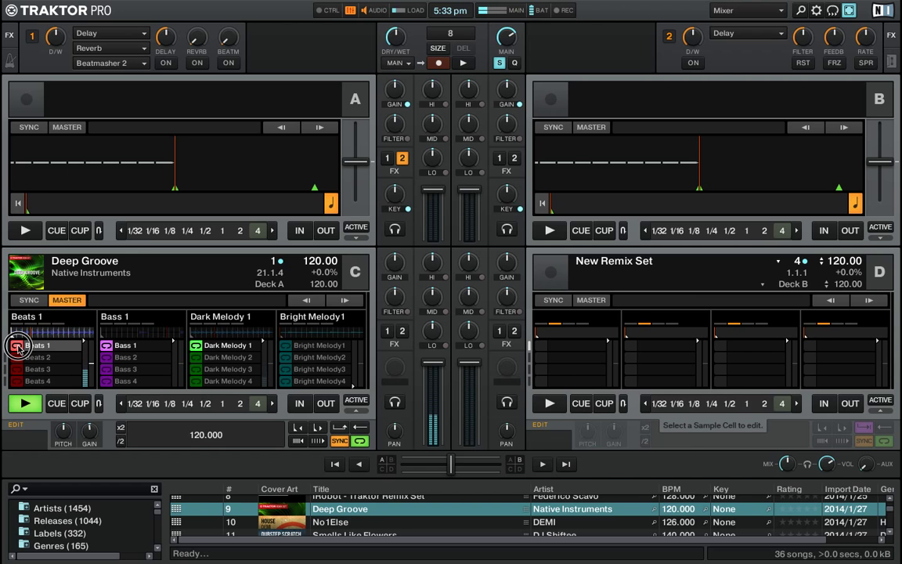
{"action": "left_click", "coordinate": [18, 348]}
{"action": "left_click", "coordinate": [19, 349]}
{"action": "left_click", "coordinate": [18, 349]}
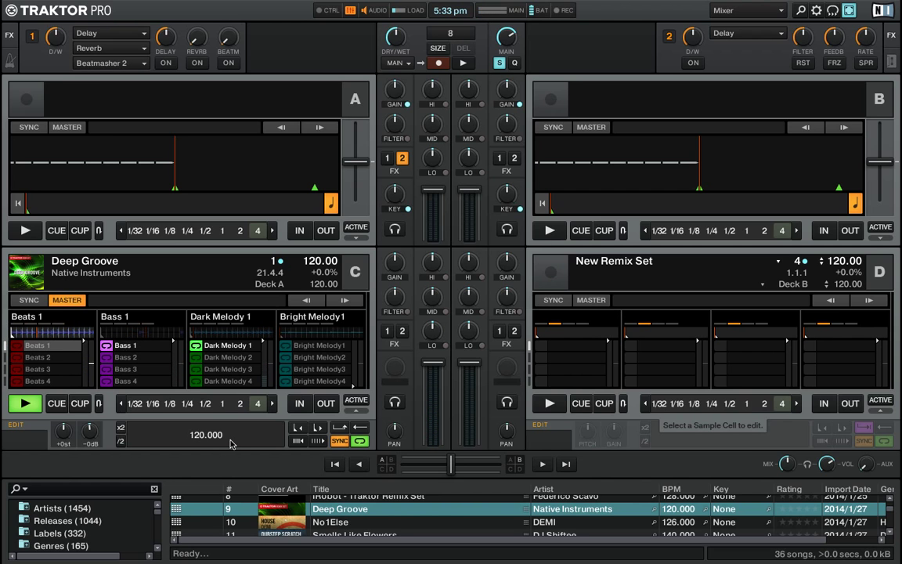
- Turn Beats 1's loop off so it plays as a one-shot, and test it
{"action": "left_click", "coordinate": [360, 442]}
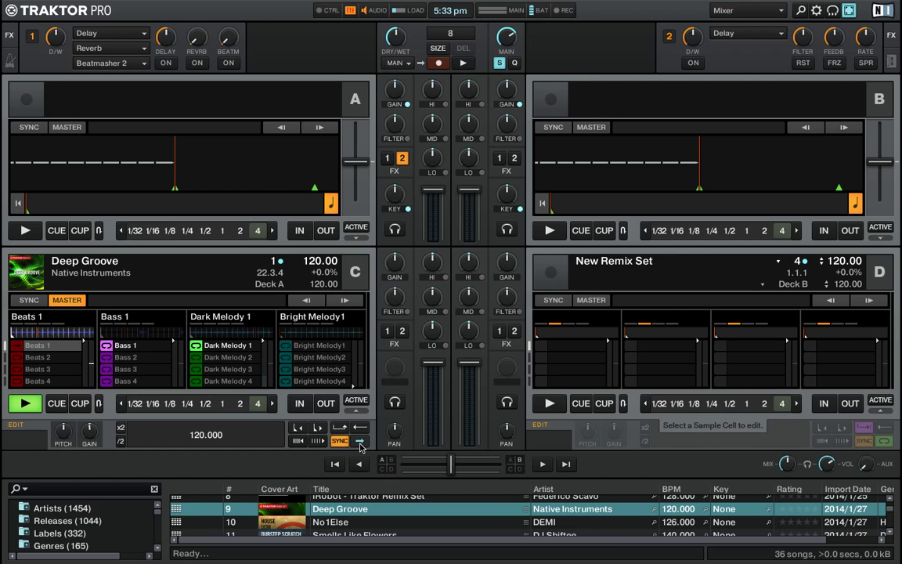
{"action": "left_click", "coordinate": [359, 442]}
{"action": "left_click", "coordinate": [363, 443]}
{"action": "left_click", "coordinate": [16, 348]}
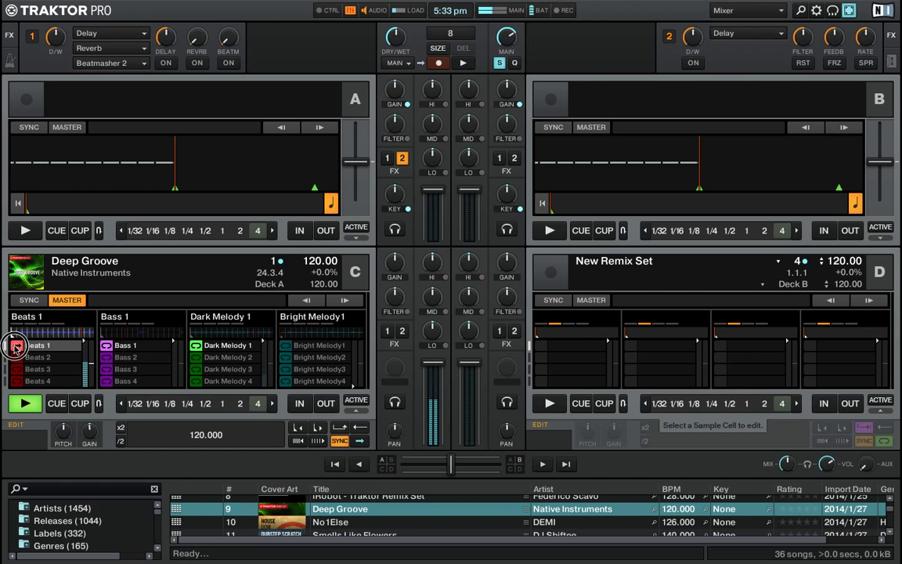
{"action": "left_click", "coordinate": [15, 347]}
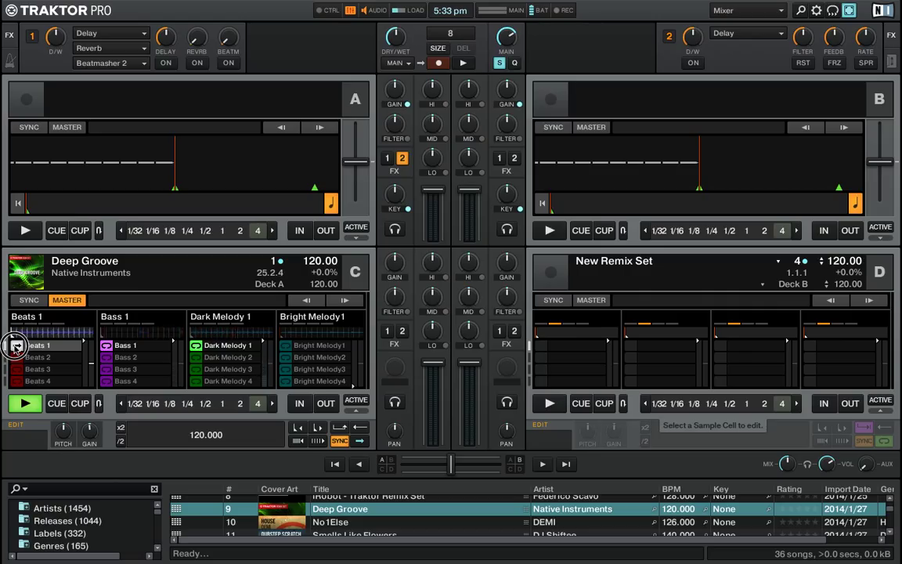
{"action": "left_click", "coordinate": [15, 347]}
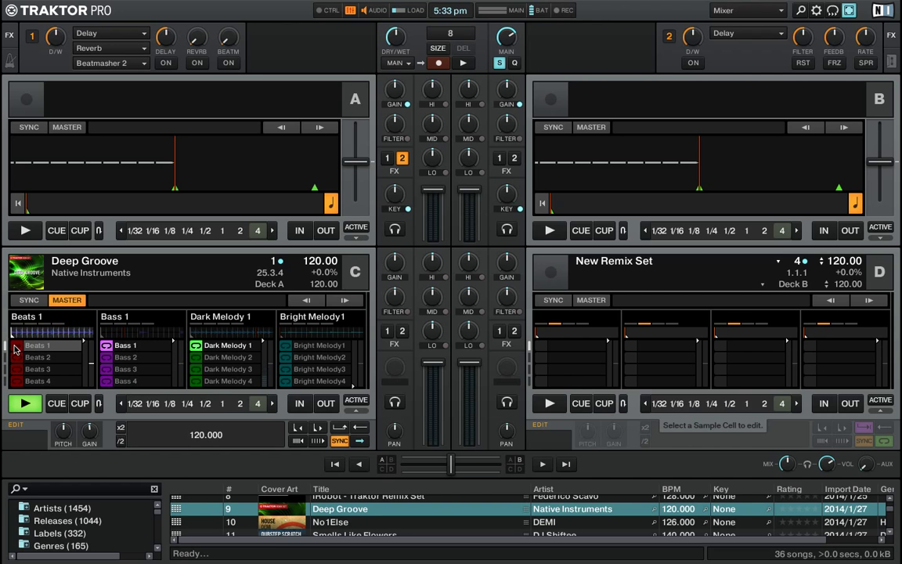
{"action": "left_click", "coordinate": [14, 347]}
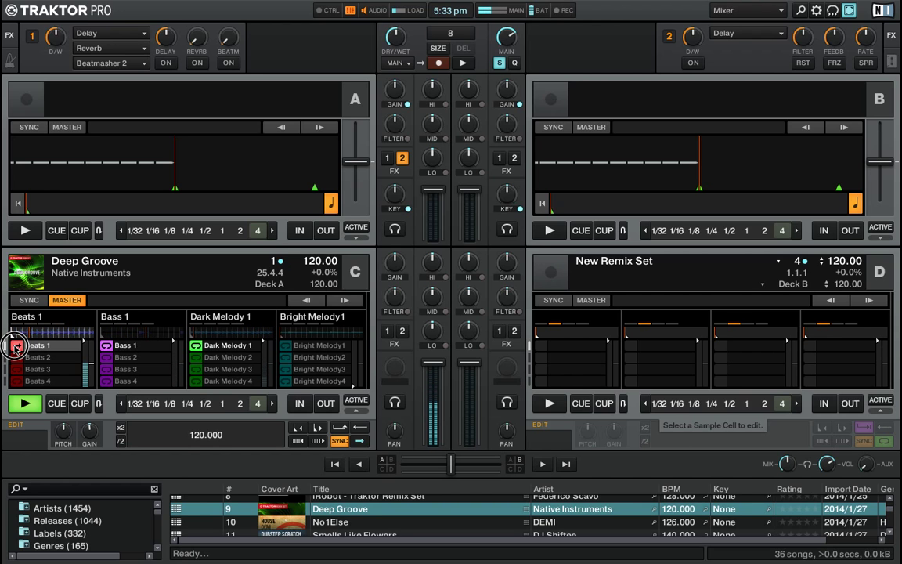
{"action": "left_click", "coordinate": [14, 347]}
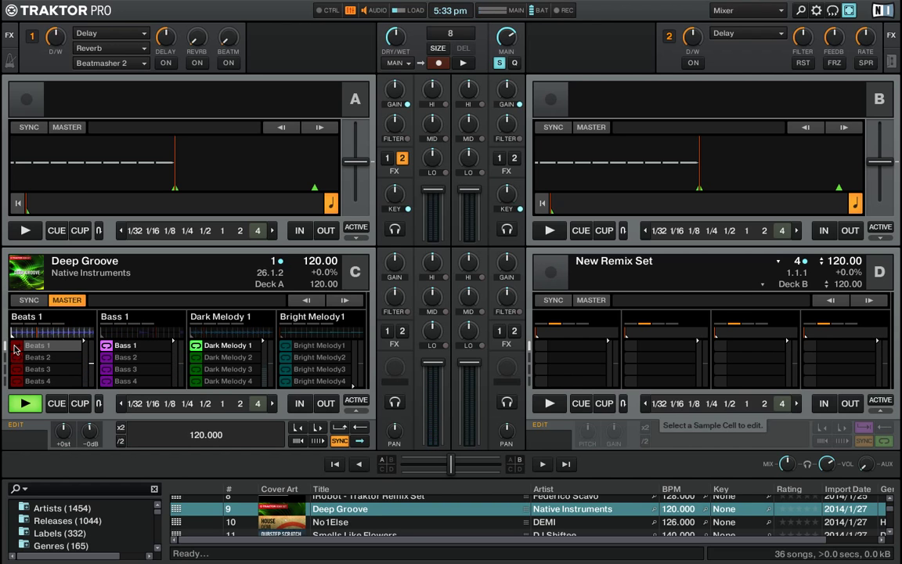
- Switch deck C's Beats 1 cell to loop playback so it runs alongside Bass 1 and Dark Melody 1
{"action": "left_click", "coordinate": [361, 428]}
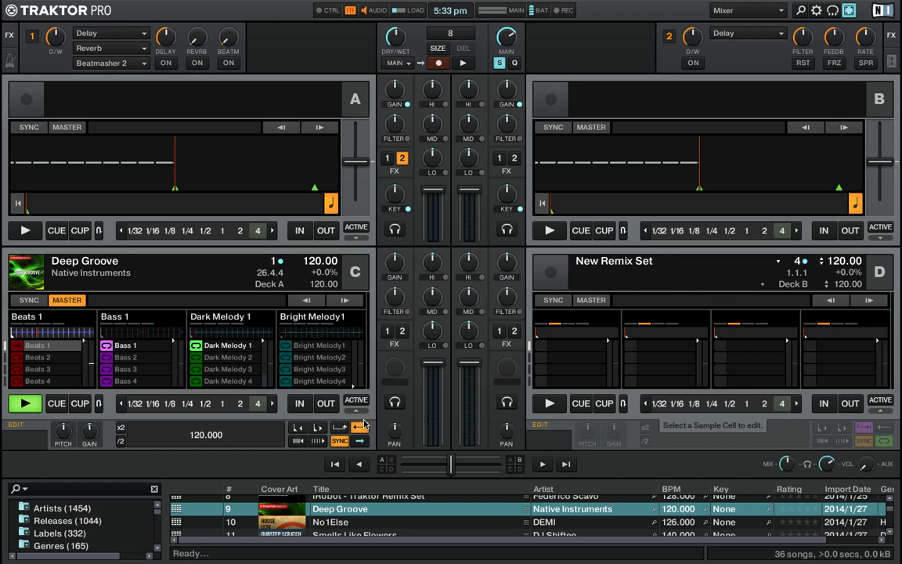
{"action": "left_click", "coordinate": [20, 350]}
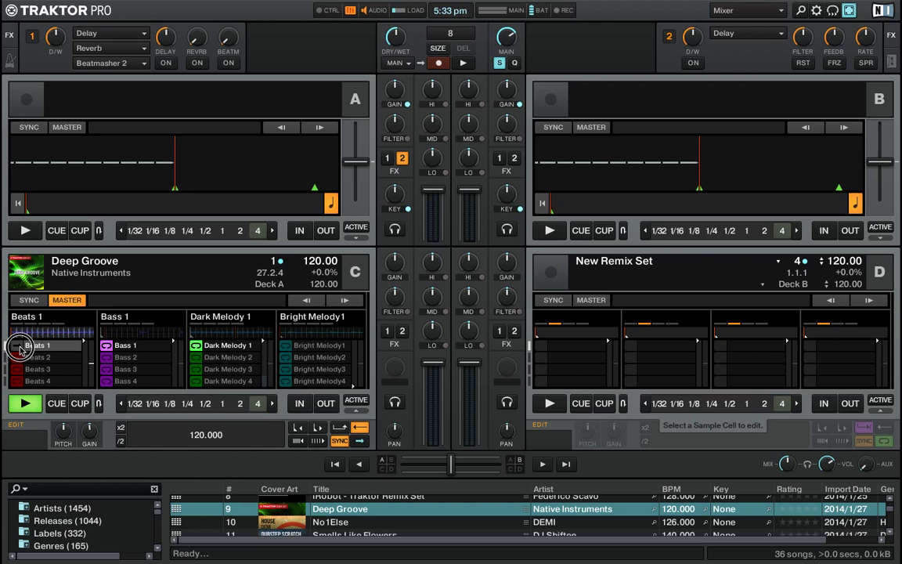
{"action": "left_click_drag", "start_coordinate": [21, 349], "coordinate": [34, 349]}
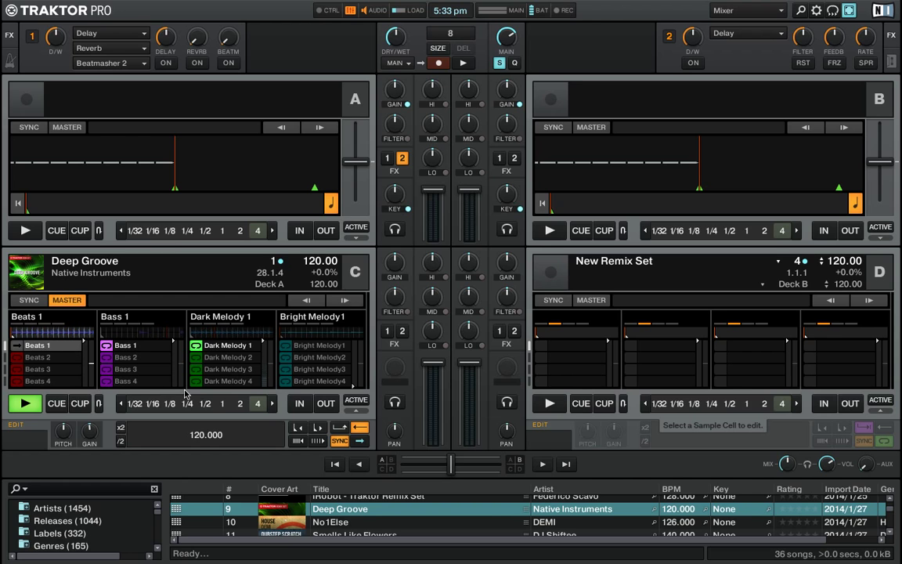
{"action": "left_click", "coordinate": [360, 429]}
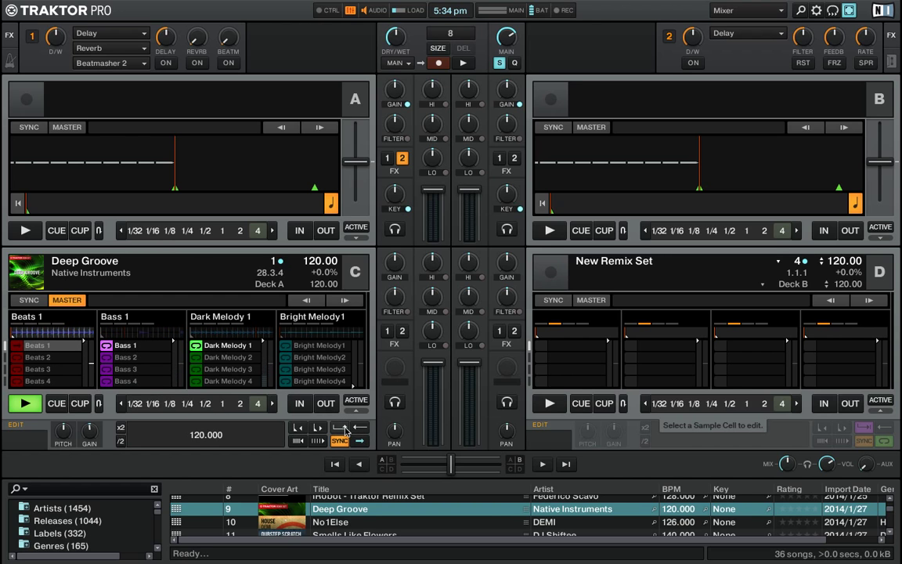
{"action": "left_click", "coordinate": [361, 441]}
{"action": "left_click", "coordinate": [17, 349]}
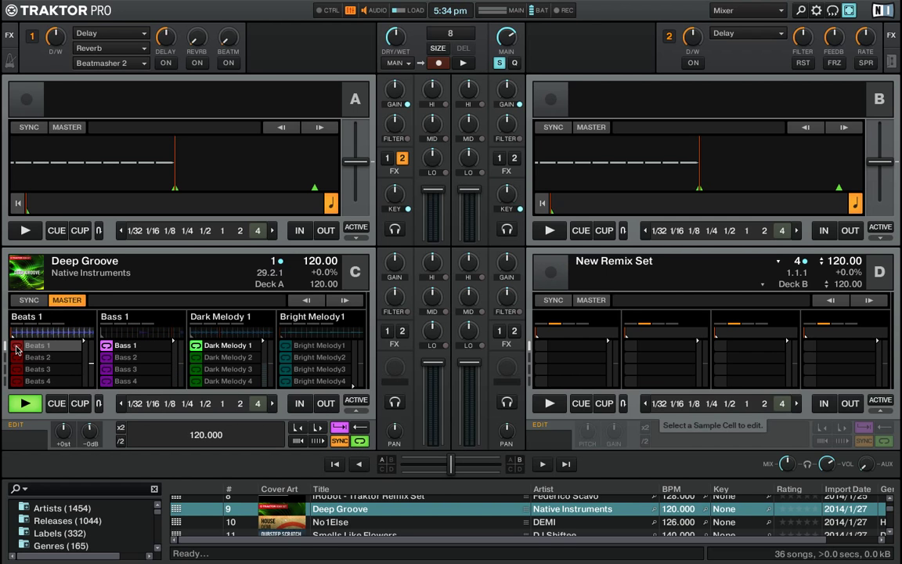
{"action": "left_click", "coordinate": [361, 428]}
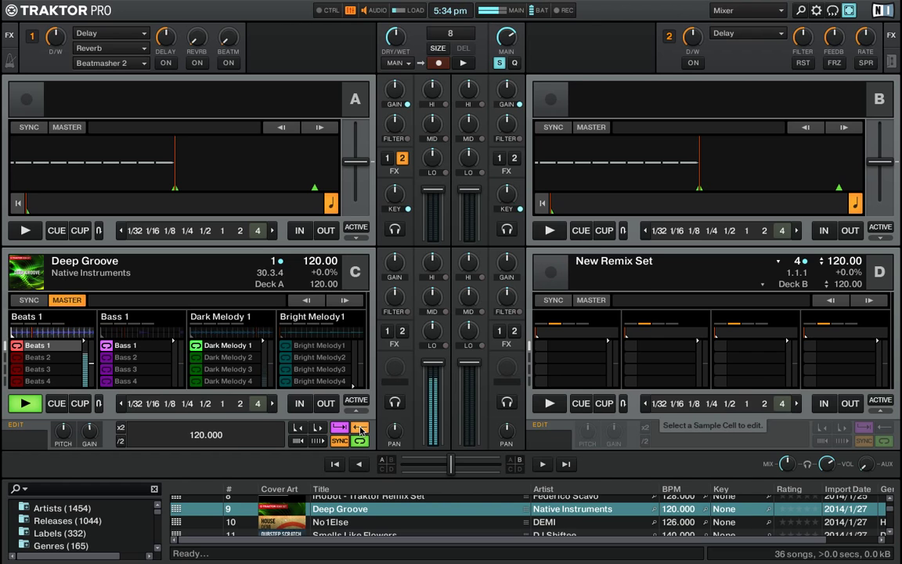
{"action": "left_click", "coordinate": [345, 429]}
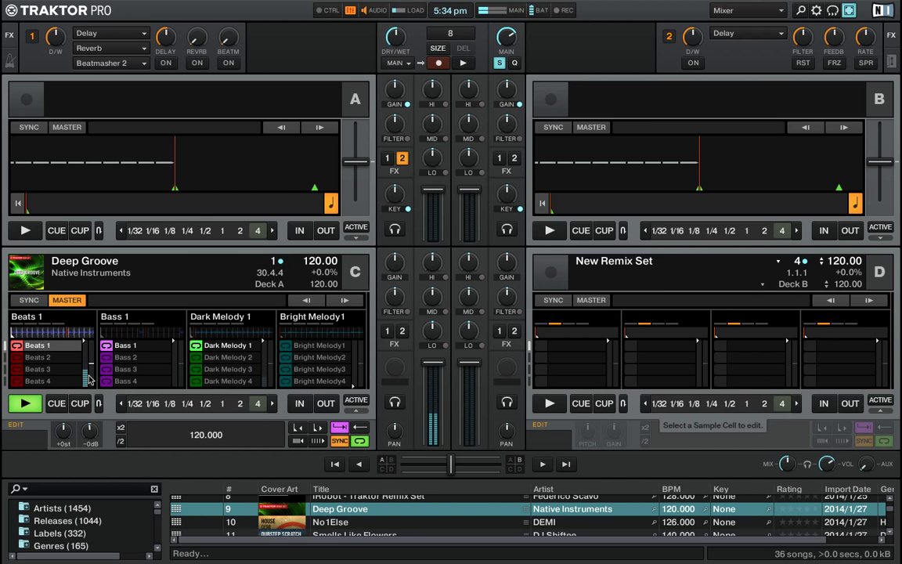
- Stop deck C and turn the Beats 1 cell's GAIN up to about +2dB
{"action": "mouse_move", "coordinate": [79, 331]}
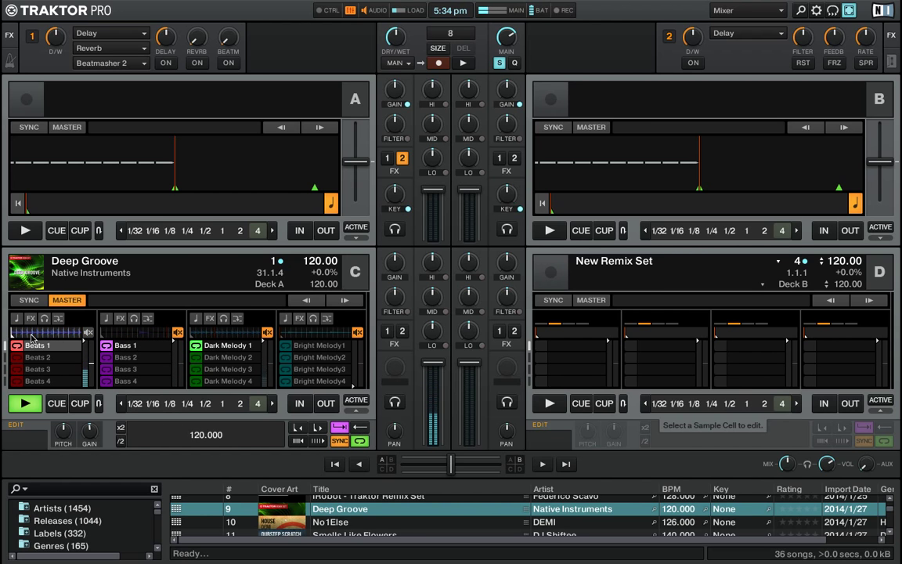
{"action": "left_click", "coordinate": [24, 405]}
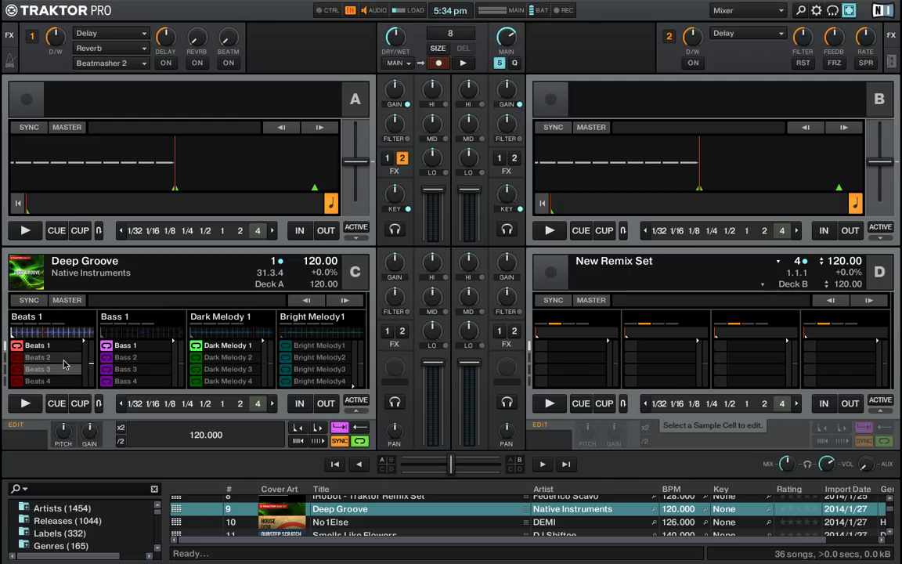
{"action": "left_click", "coordinate": [91, 439]}
{"action": "left_click_drag", "start_coordinate": [91, 435], "coordinate": [91, 430]}
{"action": "scroll", "coordinate": [6, 361], "scroll_direction": "down", "scroll_amount": 2}
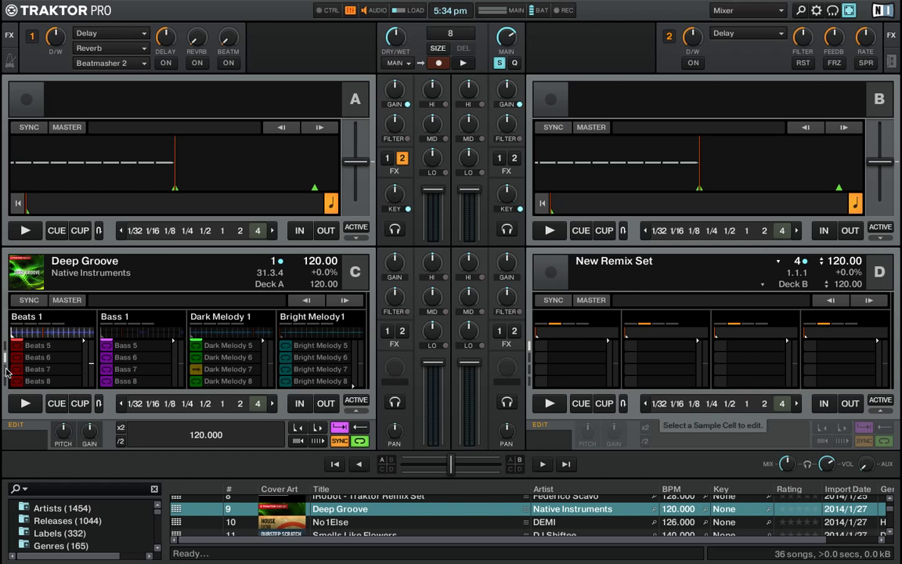
{"action": "scroll", "coordinate": [7, 373], "scroll_direction": "down", "scroll_amount": 2}
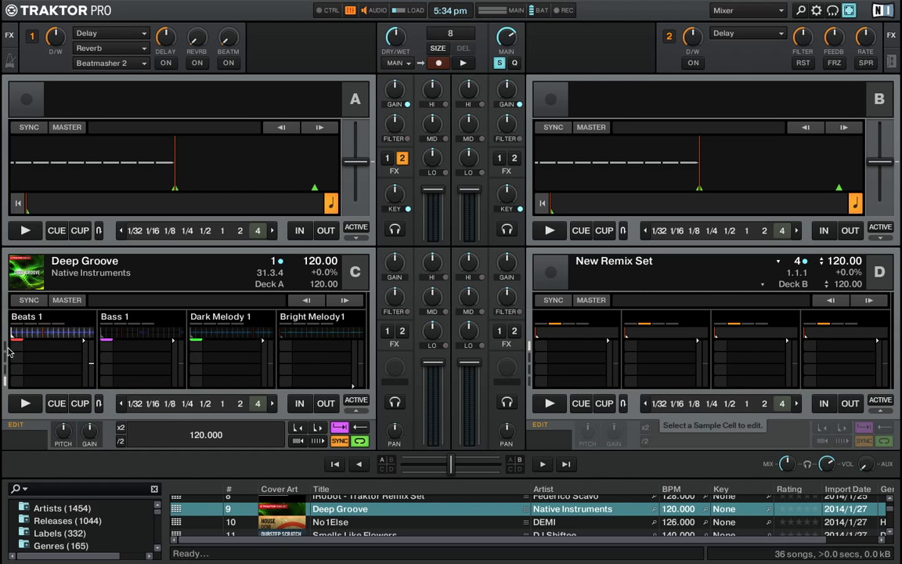
{"action": "scroll", "coordinate": [6, 352], "scroll_direction": "up", "scroll_amount": 3}
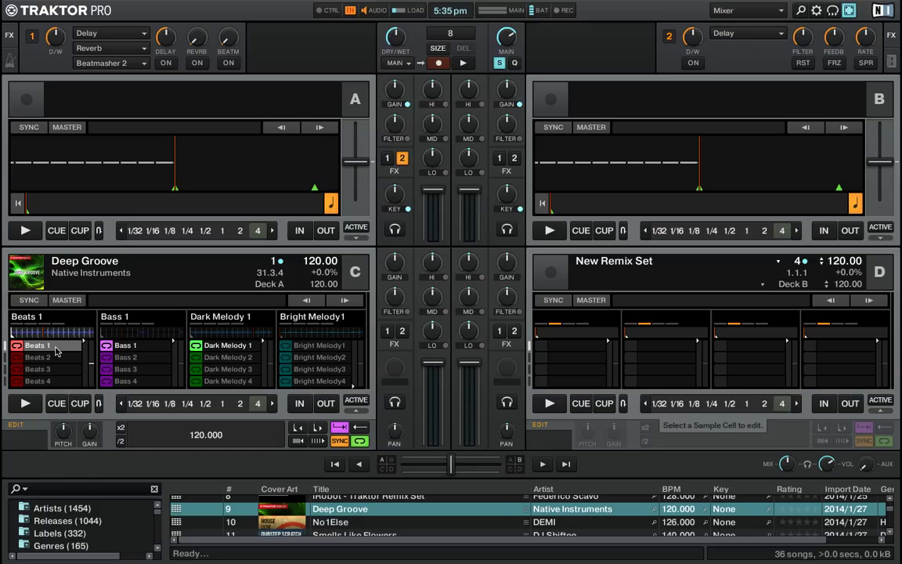
- Retitle deck C's remix set 'Deep Groove Tutorial' and drag it into the collection track list
{"action": "double_click", "coordinate": [119, 266]}
{"action": "key", "text": "Return"}
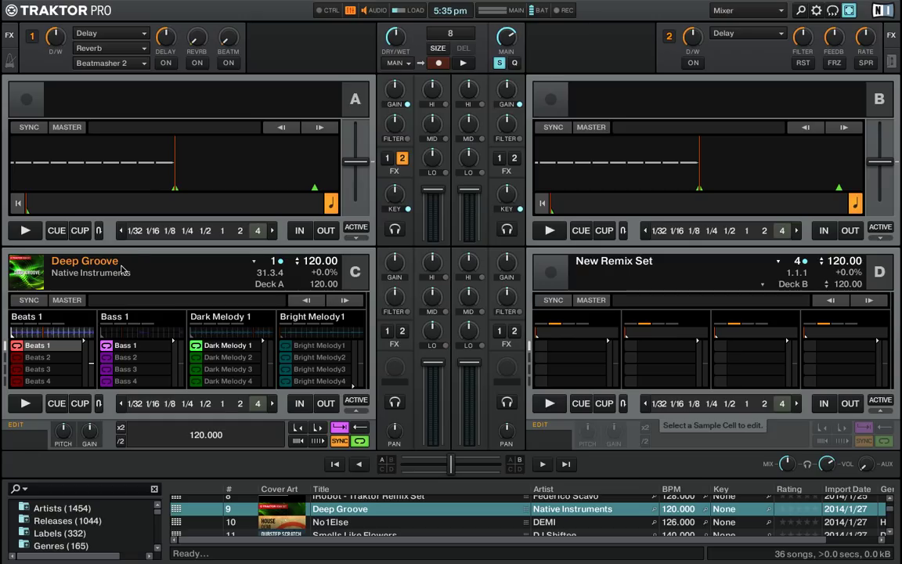
{"action": "key", "text": "Return"}
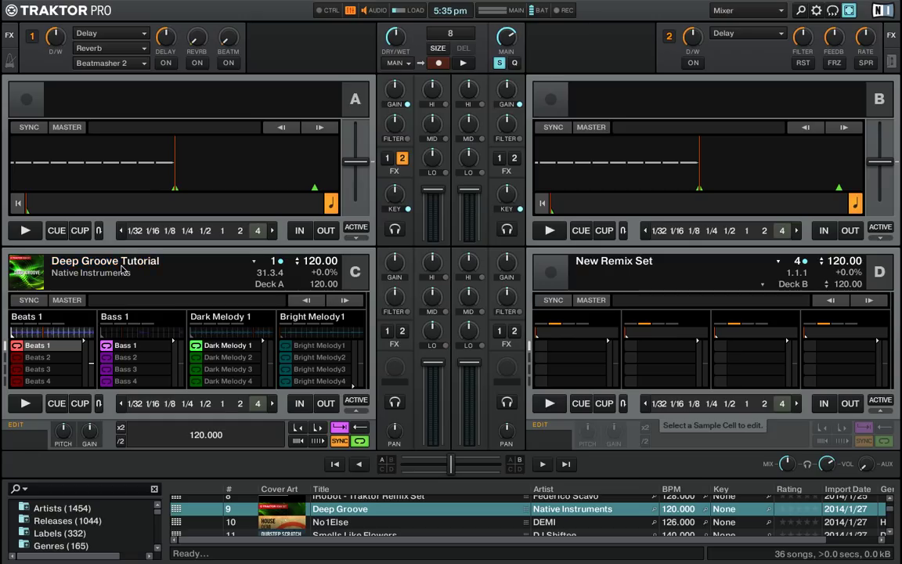
{"action": "left_click", "coordinate": [130, 264]}
{"action": "left_click_drag", "start_coordinate": [130, 264], "coordinate": [354, 519]}
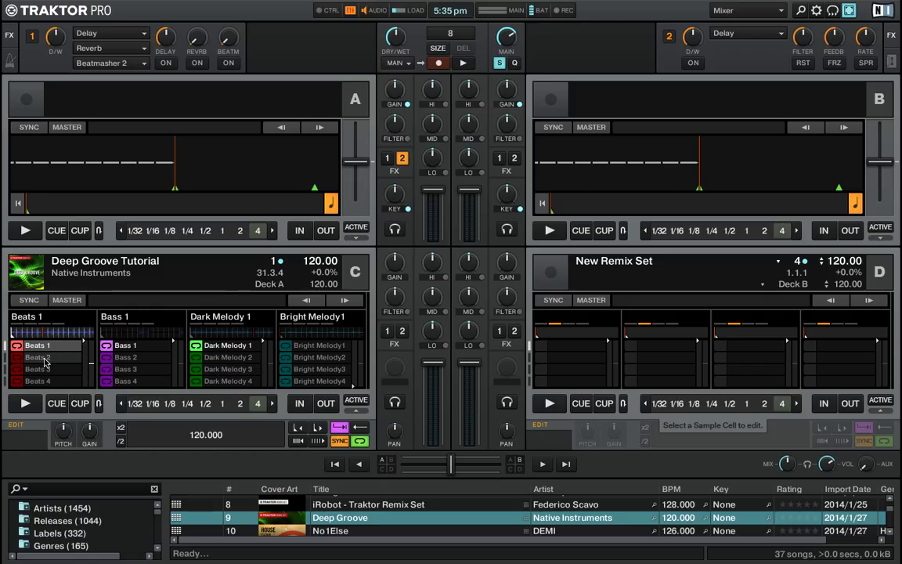
- Play deck C with Beats 1, unmute the Bass slot, and trigger Bass 2 and Bright Melody1
{"action": "left_click", "coordinate": [19, 346]}
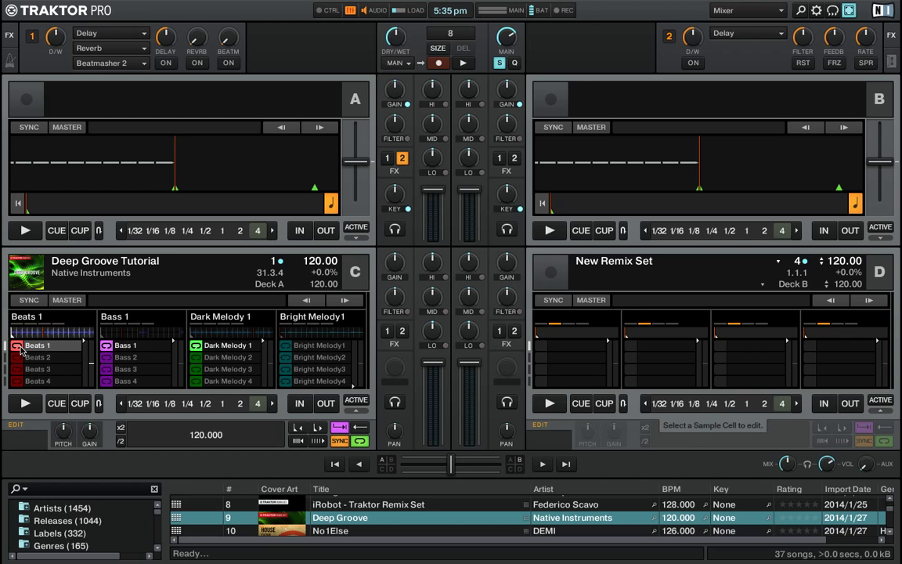
{"action": "left_click", "coordinate": [23, 350]}
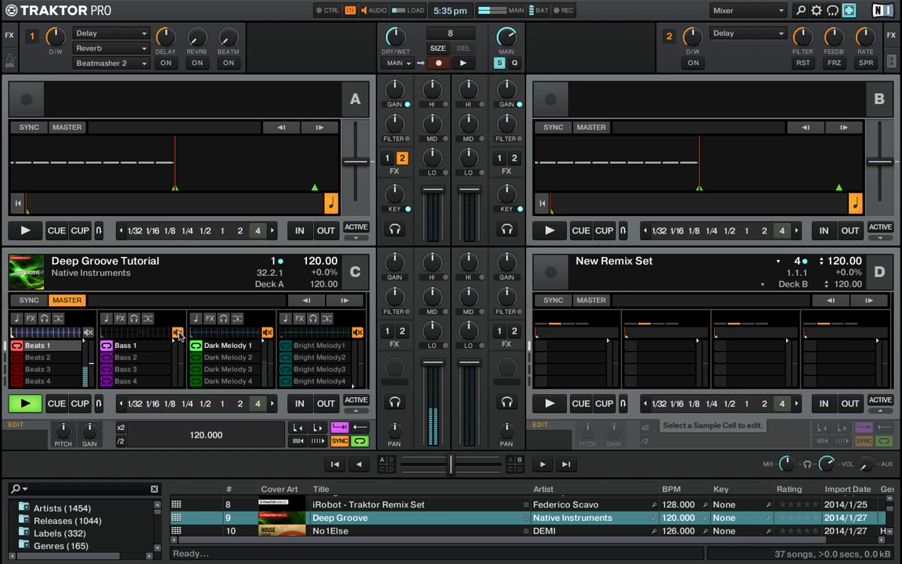
{"action": "left_click", "coordinate": [178, 334]}
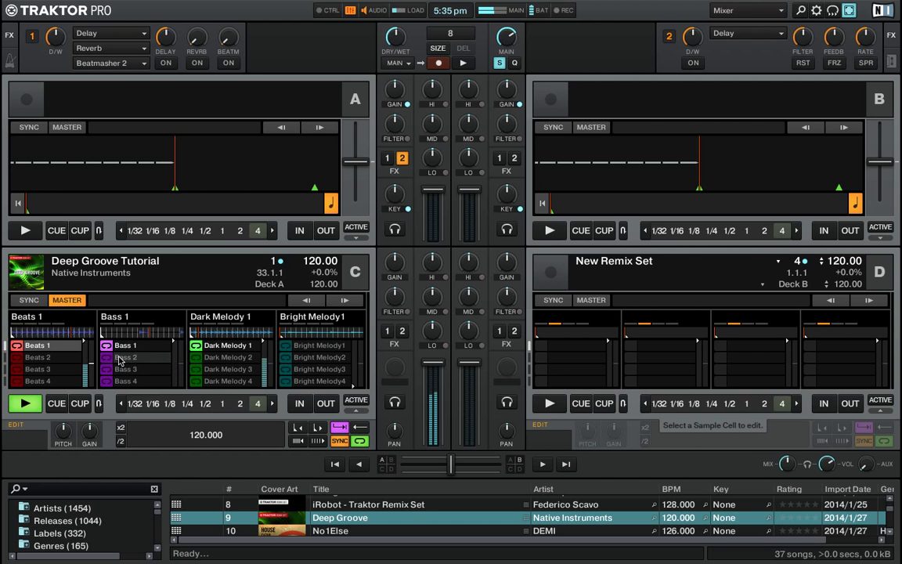
{"action": "left_click", "coordinate": [110, 359]}
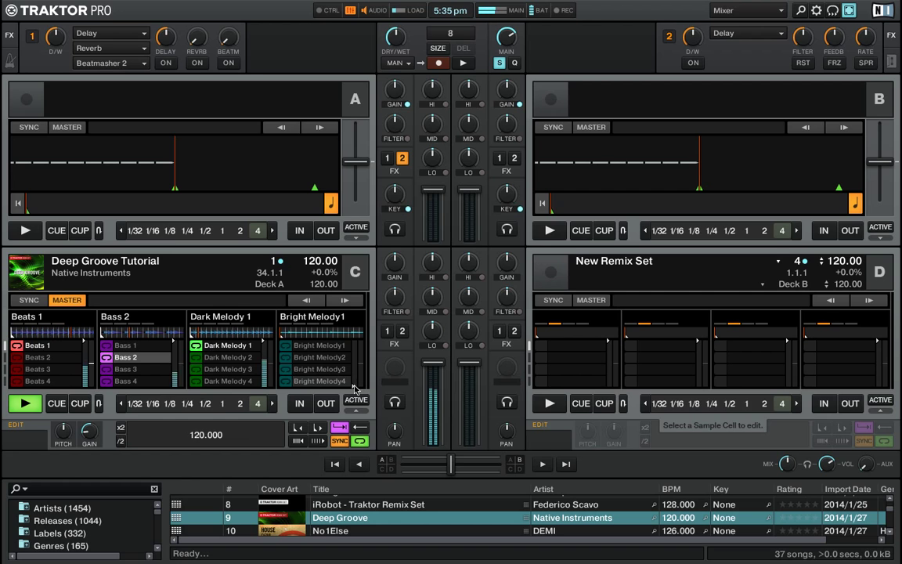
{"action": "left_click", "coordinate": [288, 346]}
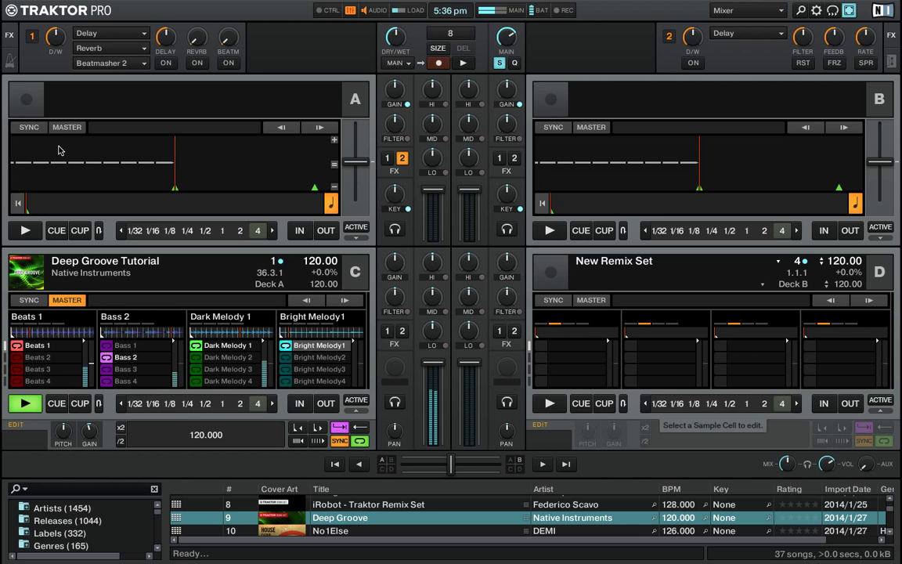
- Turn off AUTO and make the master clock the tempo master
{"action": "left_click", "coordinate": [11, 61]}
{"action": "left_click", "coordinate": [88, 66]}
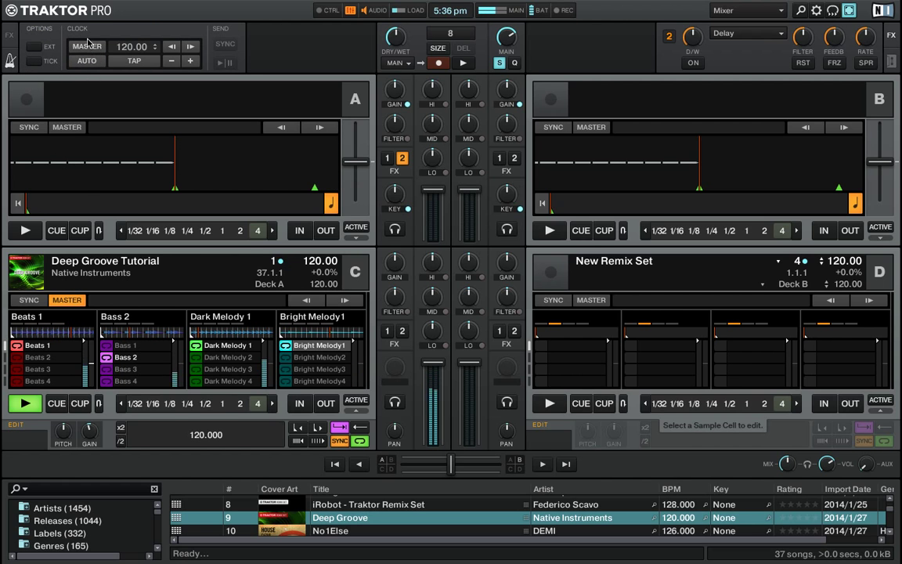
{"action": "left_click", "coordinate": [88, 46]}
- Sync deck C to the master clock and set the clock tempo to 160 BPM
{"action": "left_click", "coordinate": [19, 302]}
{"action": "left_click", "coordinate": [134, 50]}
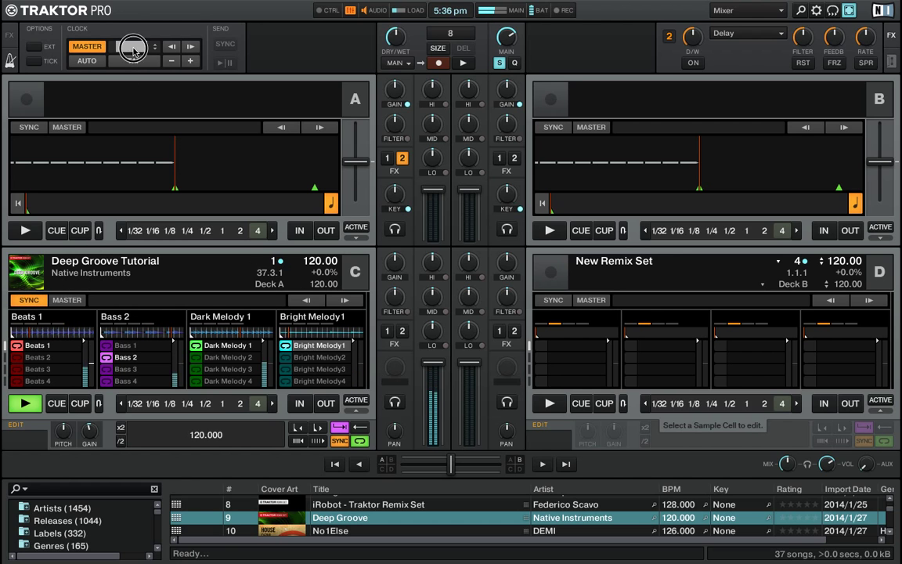
{"action": "type", "text": "160"}
{"action": "key", "text": "Return"}
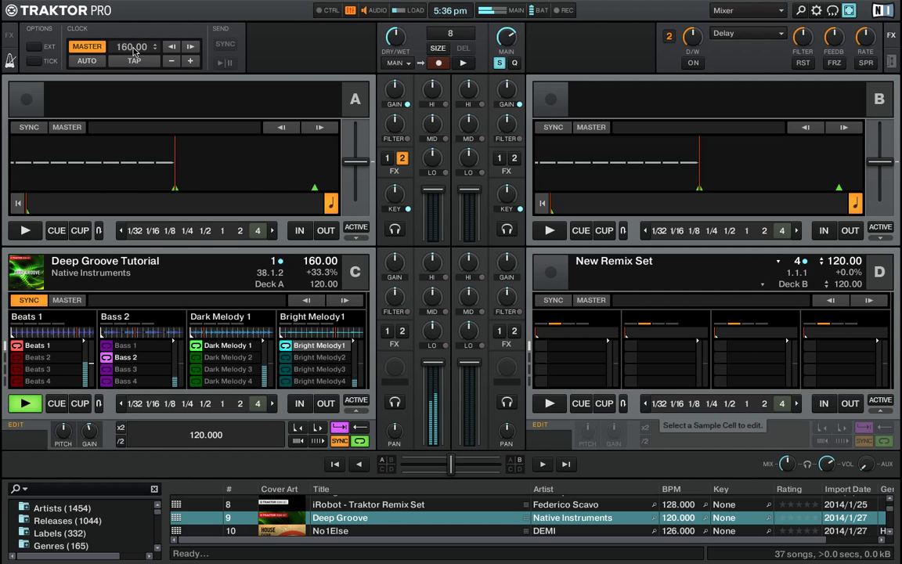
{"action": "mouse_move", "coordinate": [184, 317]}
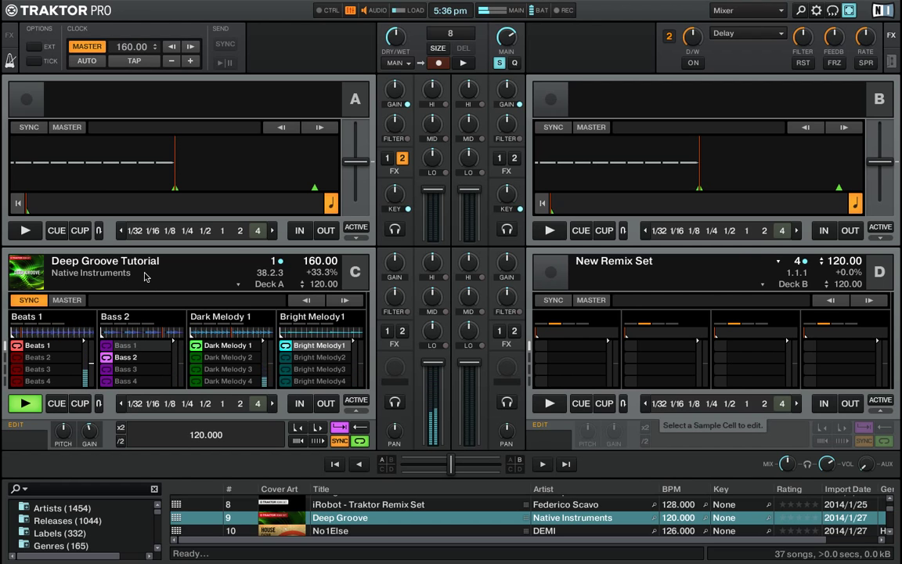